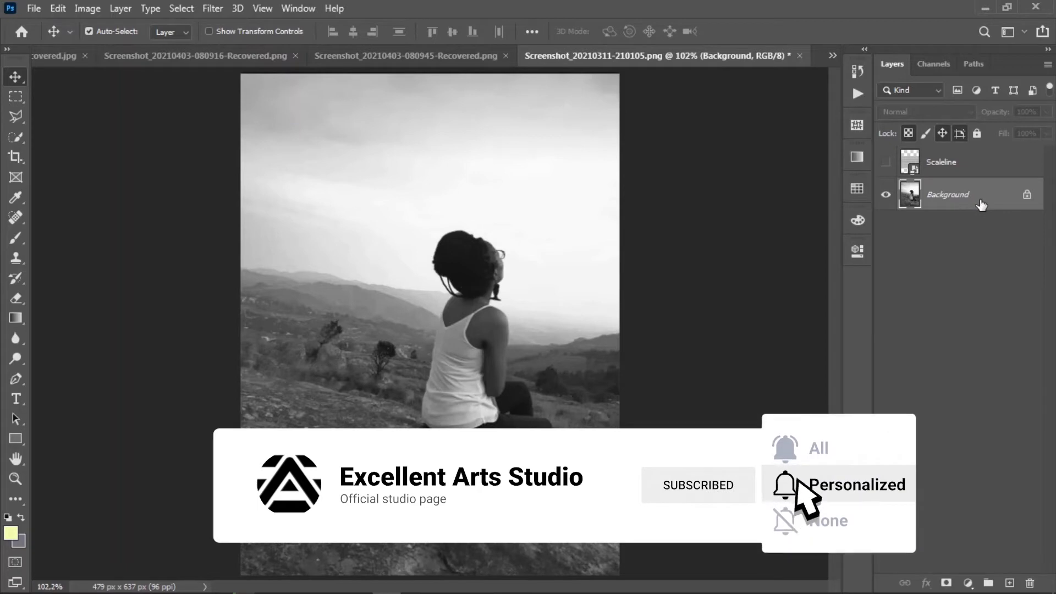
Duplicate the photo layer twice, then duplicate Background again to make Background copy 3 above it.
{"action": "key", "text": "ctrl+j"}
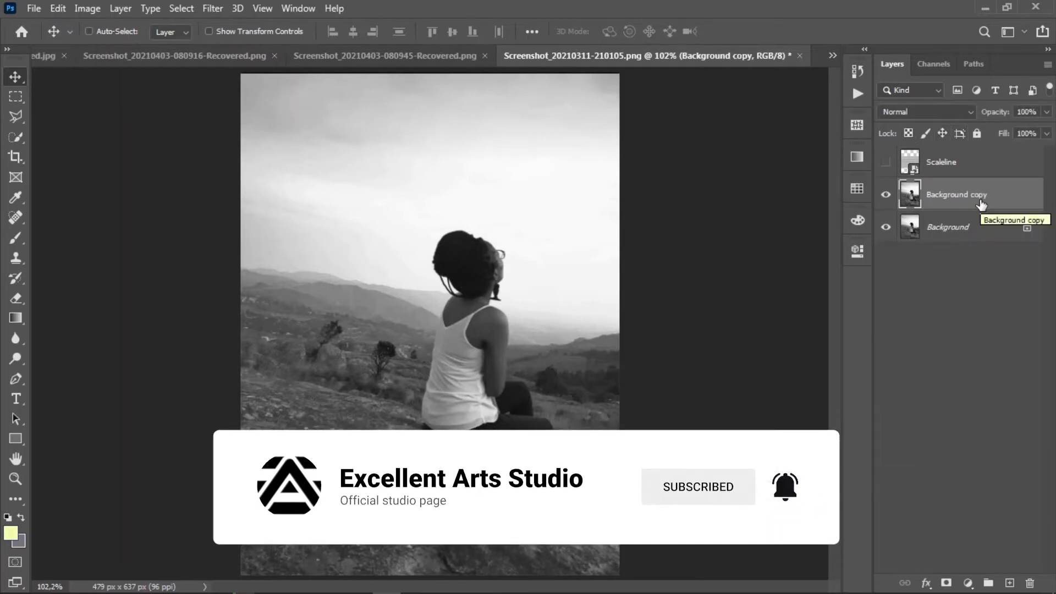
{"action": "key", "text": "ctrl+j"}
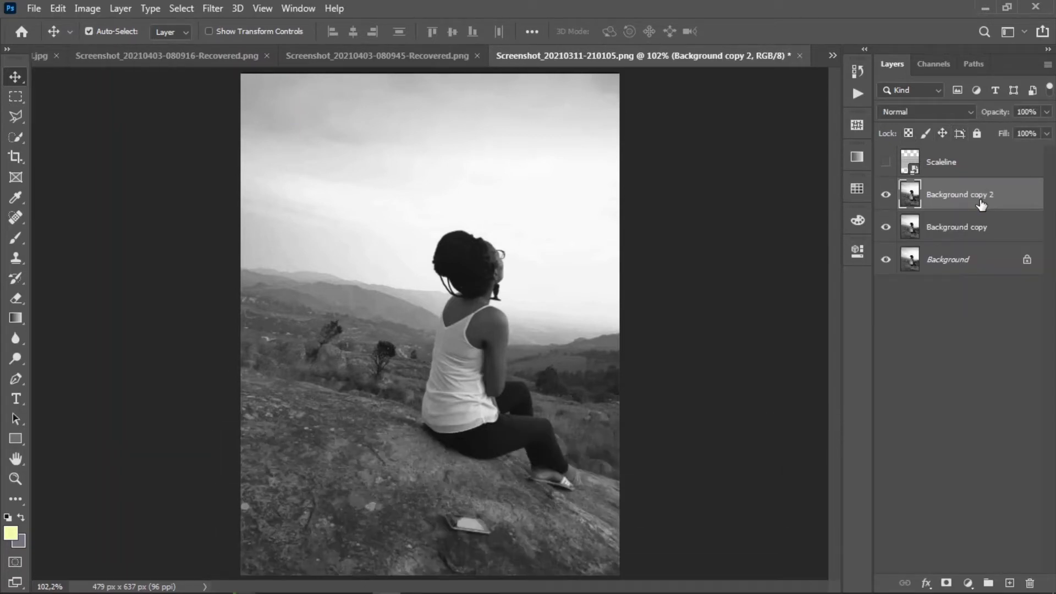
{"action": "left_click", "coordinate": [985, 257]}
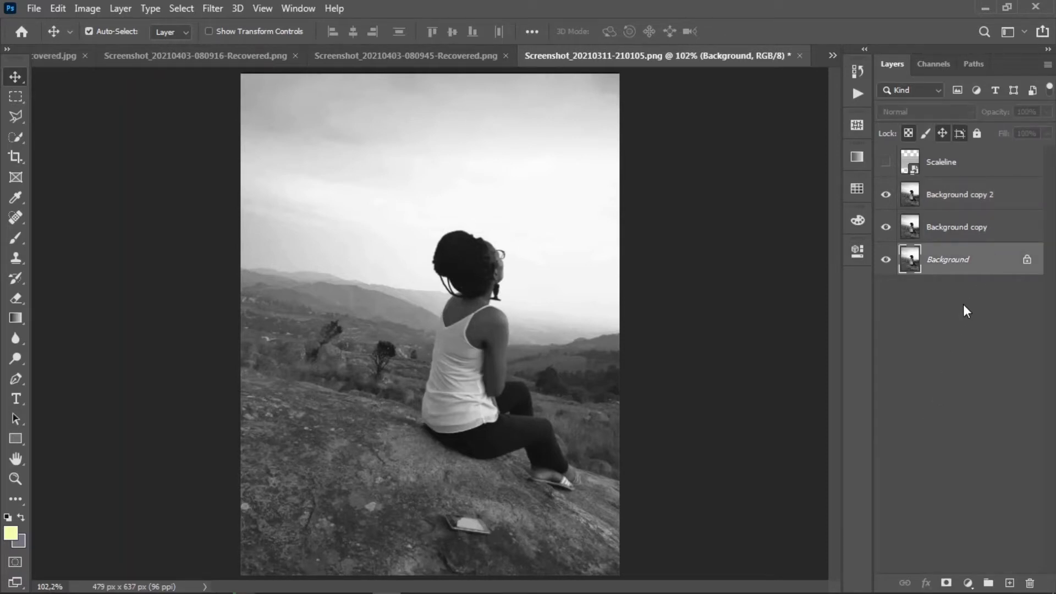
{"action": "key", "text": "ctrl+j"}
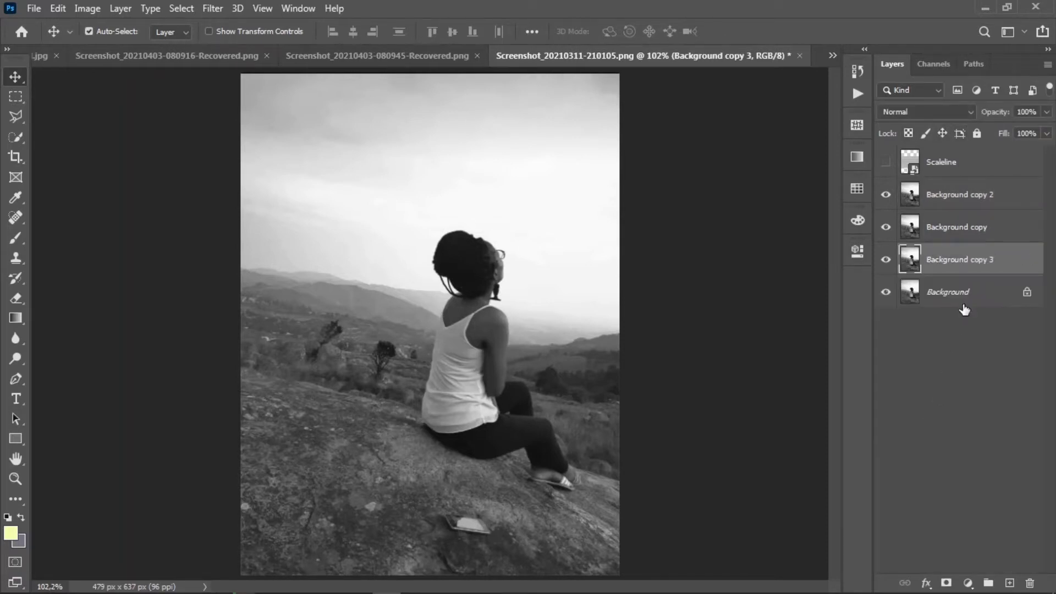
Untick the G channel in Background copy 3's blending options.
{"action": "left_click", "coordinate": [926, 586]}
{"action": "left_click", "coordinate": [956, 428]}
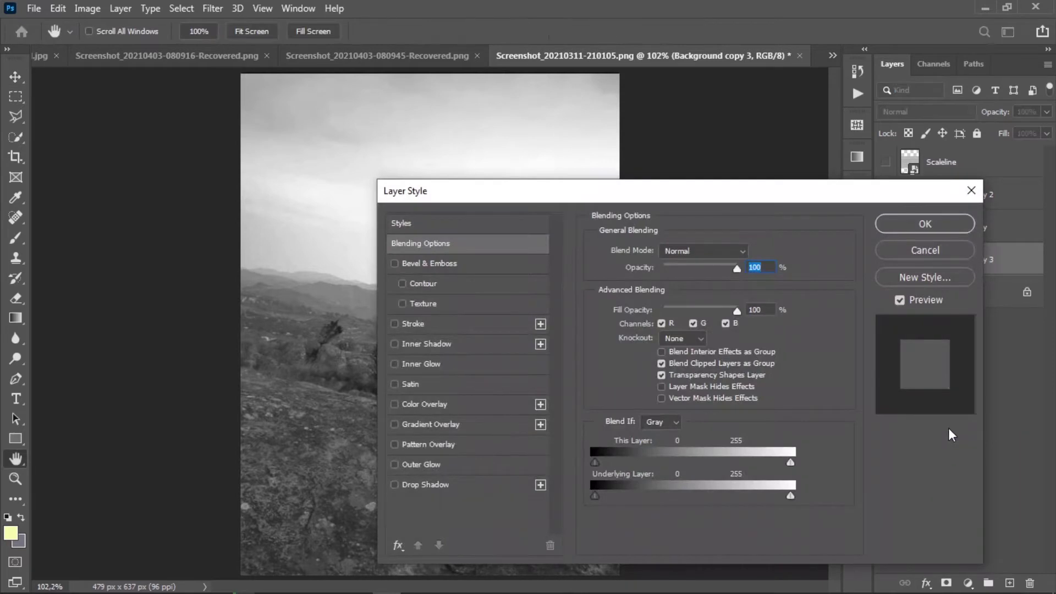
{"action": "left_click", "coordinate": [694, 324]}
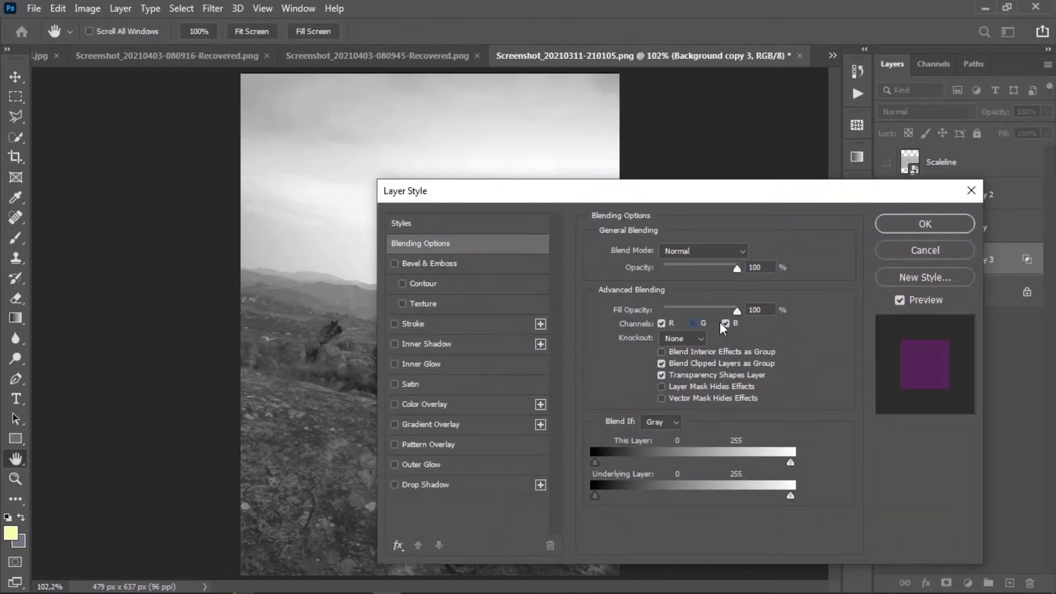
{"action": "left_click", "coordinate": [926, 224]}
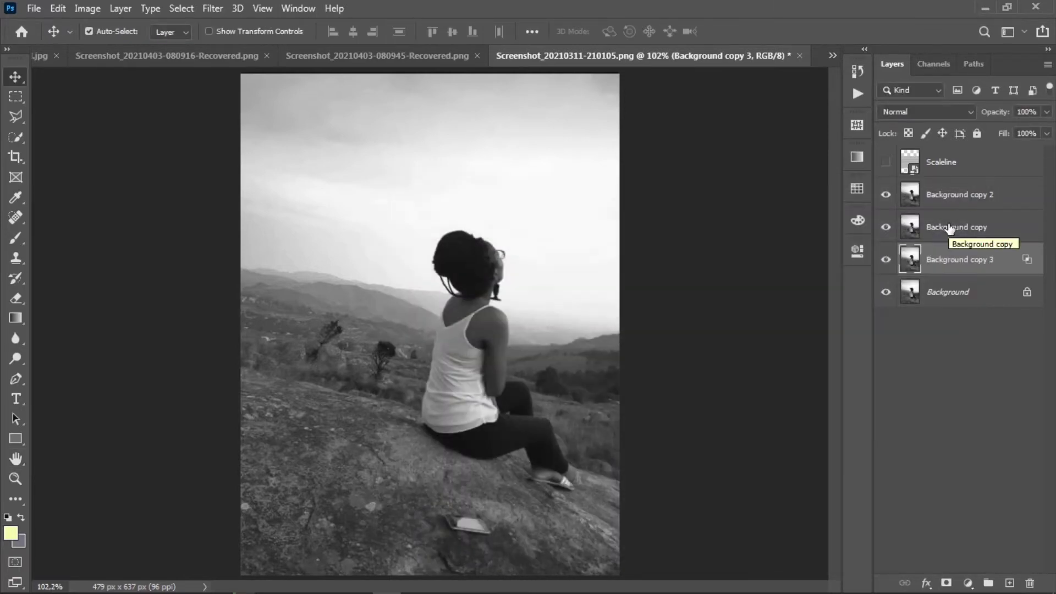
Untick the R and B channels in Background copy's blending options.
{"action": "left_click", "coordinate": [948, 228]}
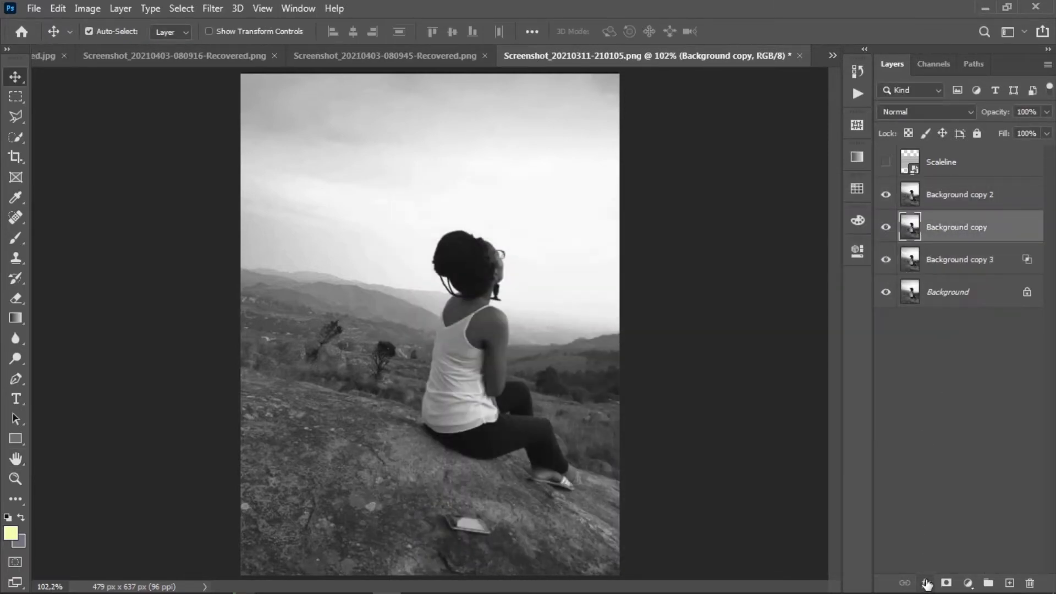
{"action": "left_click", "coordinate": [927, 582]}
{"action": "left_click", "coordinate": [940, 435]}
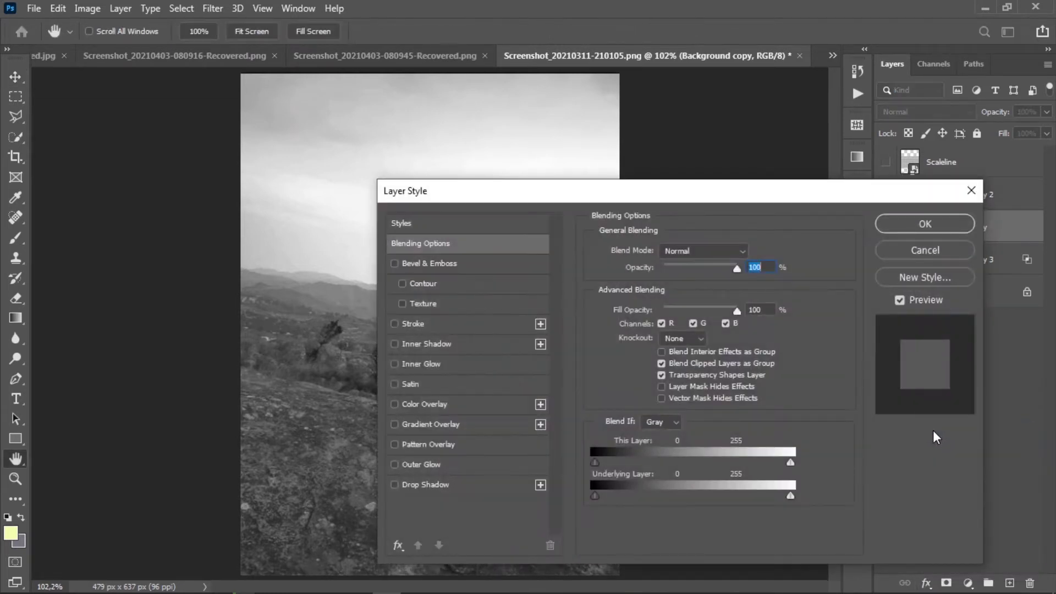
{"action": "left_click", "coordinate": [660, 323]}
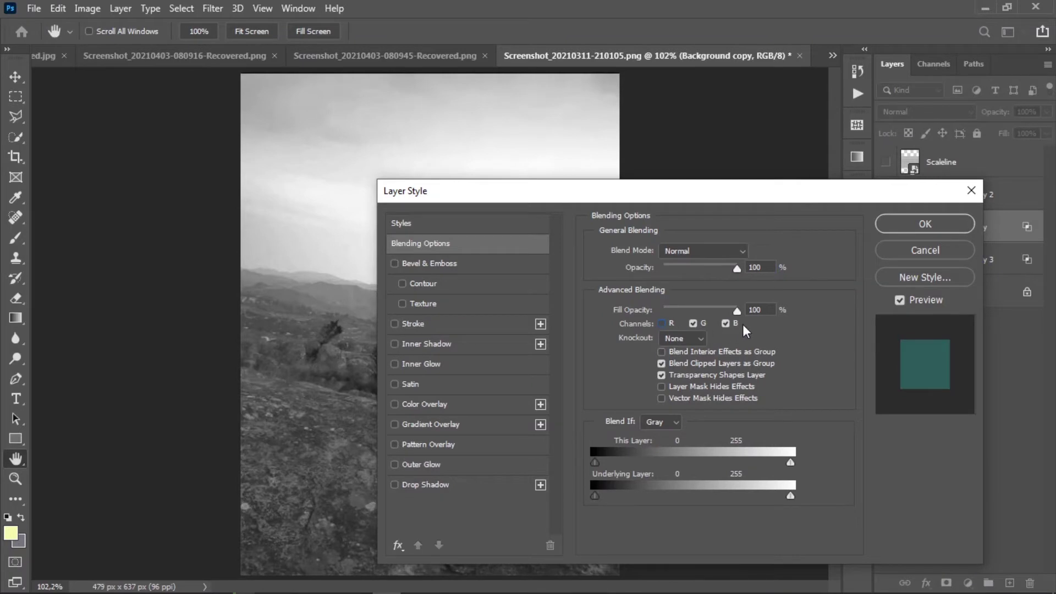
{"action": "left_click", "coordinate": [727, 324]}
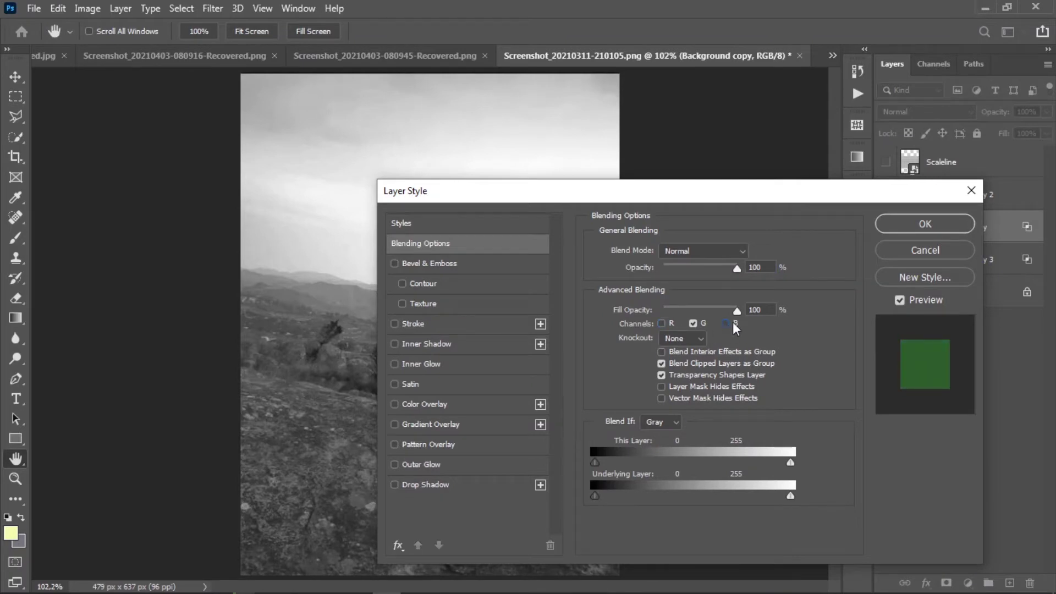
{"action": "left_click", "coordinate": [907, 222]}
Untick the G and R channels in Background copy 2's blending options.
{"action": "left_click", "coordinate": [969, 203]}
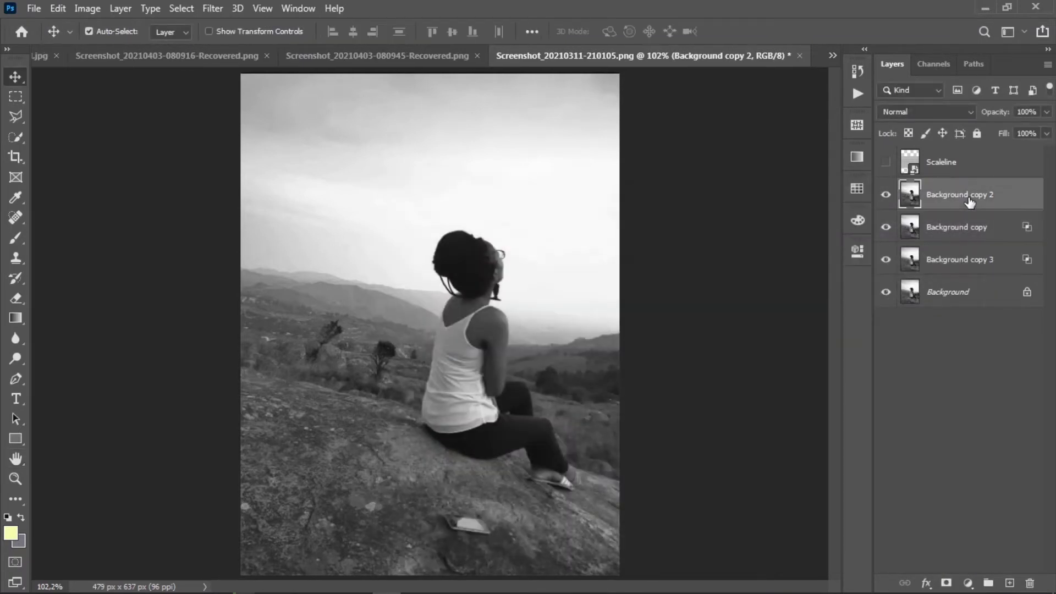
{"action": "left_click", "coordinate": [926, 583]}
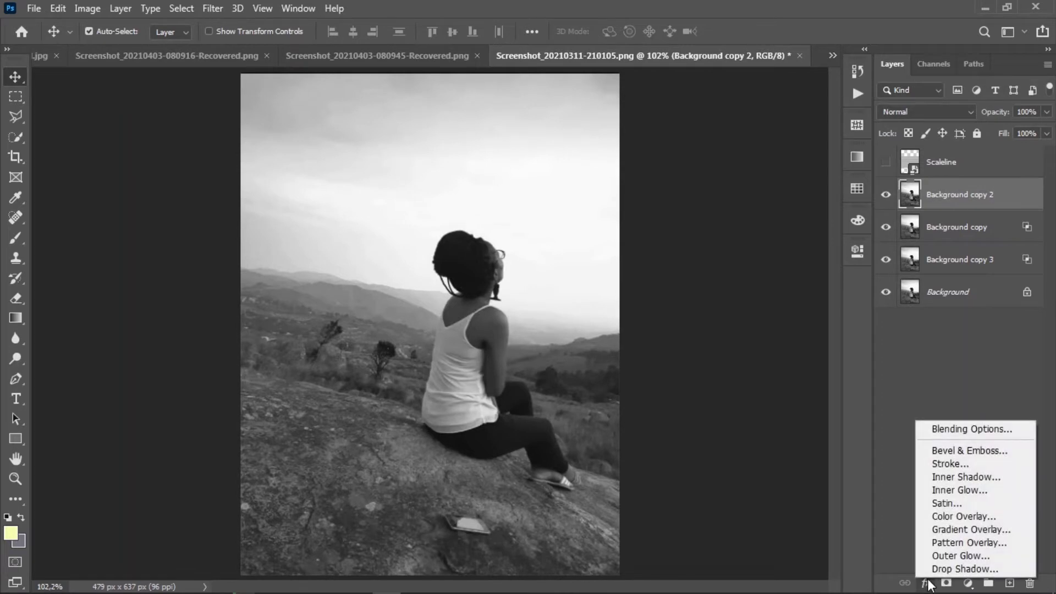
{"action": "left_click", "coordinate": [946, 431]}
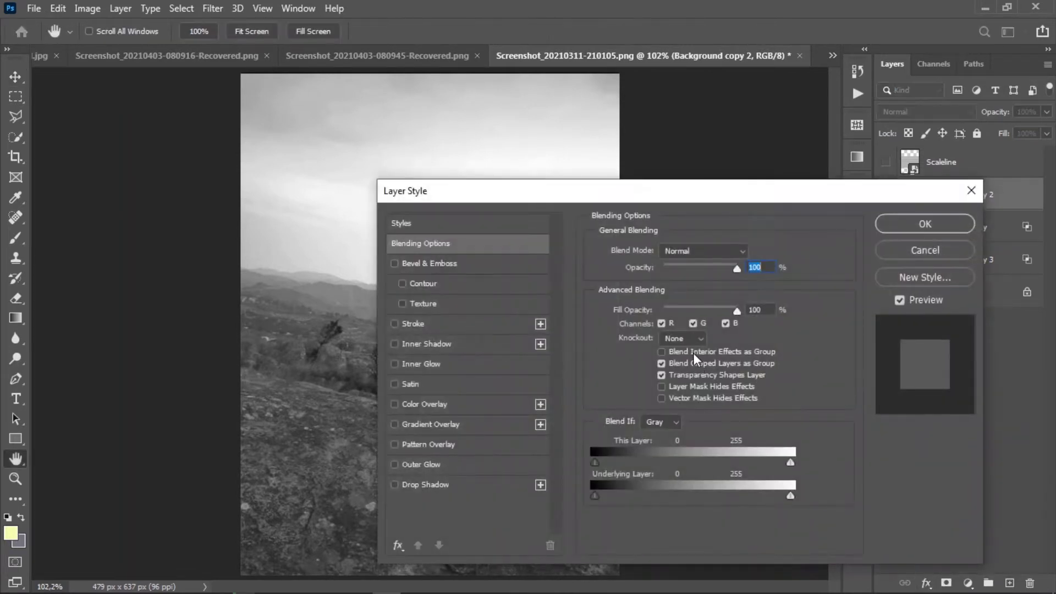
{"action": "left_click", "coordinate": [694, 323]}
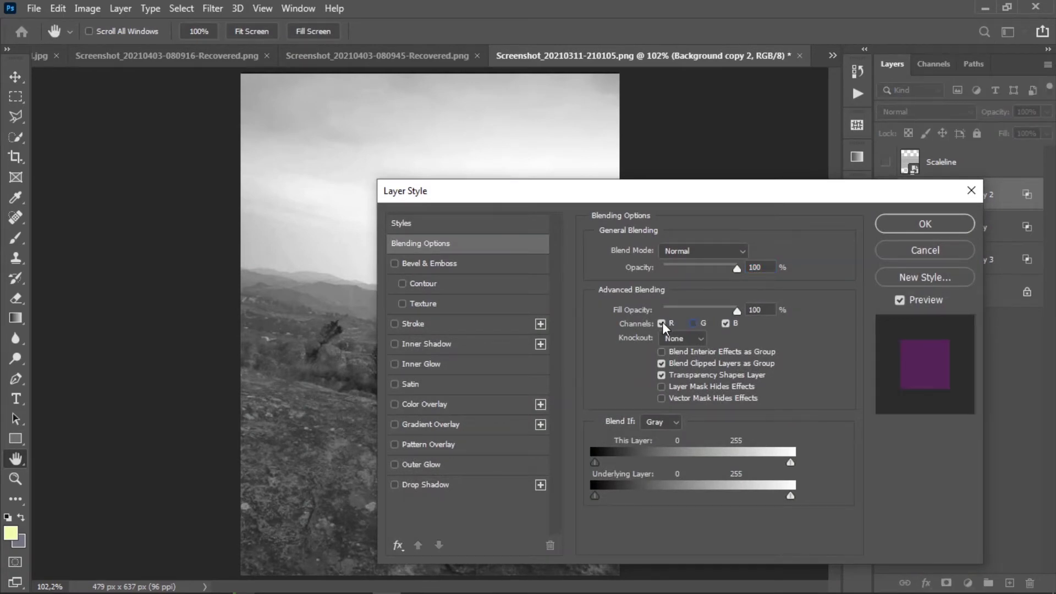
{"action": "left_click", "coordinate": [662, 324]}
{"action": "left_click", "coordinate": [898, 227]}
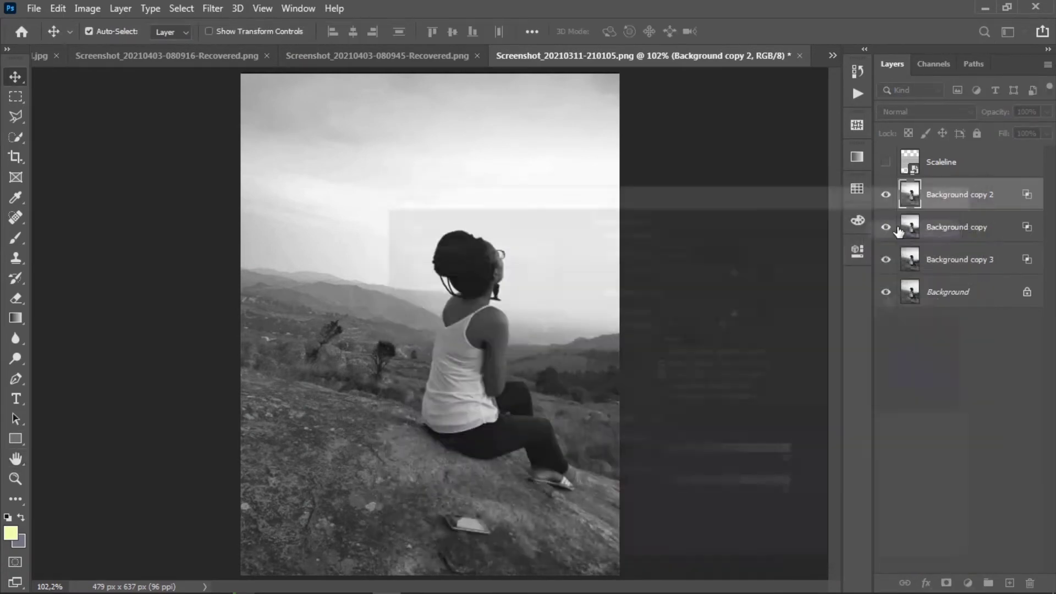
{"action": "left_click", "coordinate": [986, 265]}
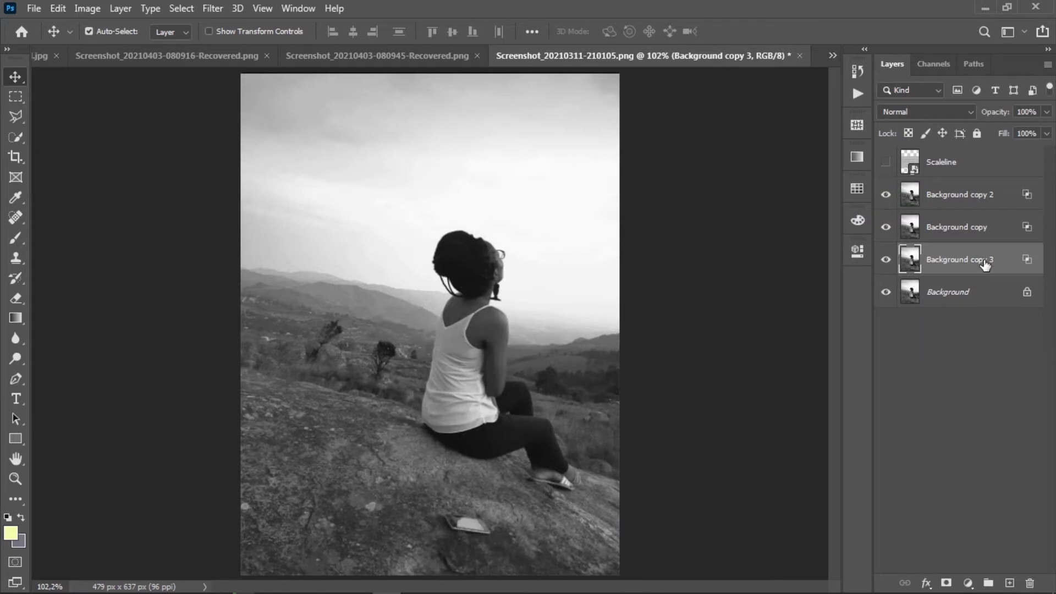
Nudge Background copy 3 and Background copy left so coloured channel fringes appear around the woman.
{"action": "key", "text": "Left"}
{"action": "key", "text": "Left"}
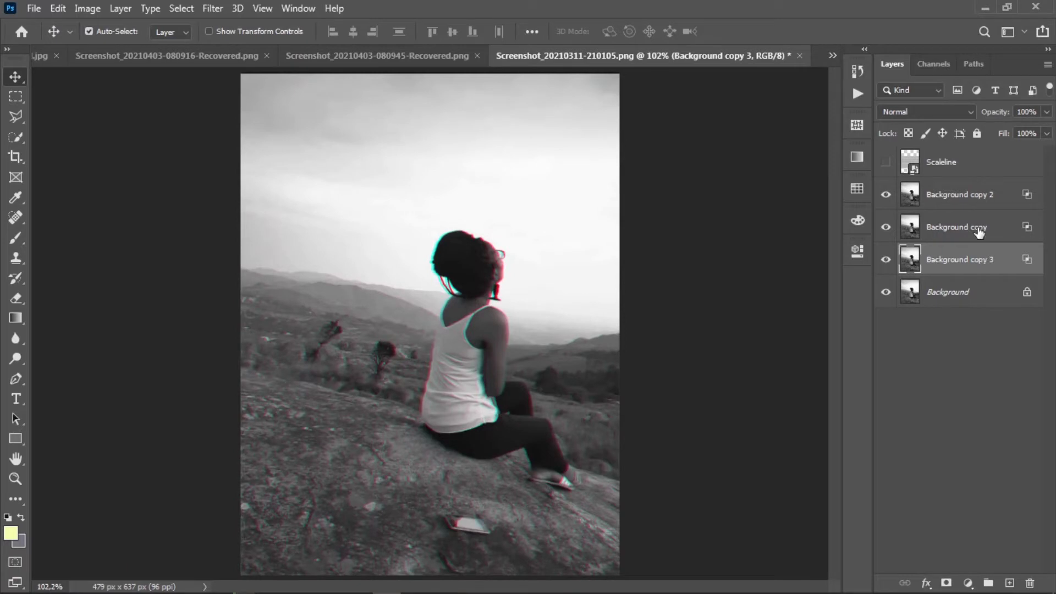
{"action": "left_click", "coordinate": [969, 198]}
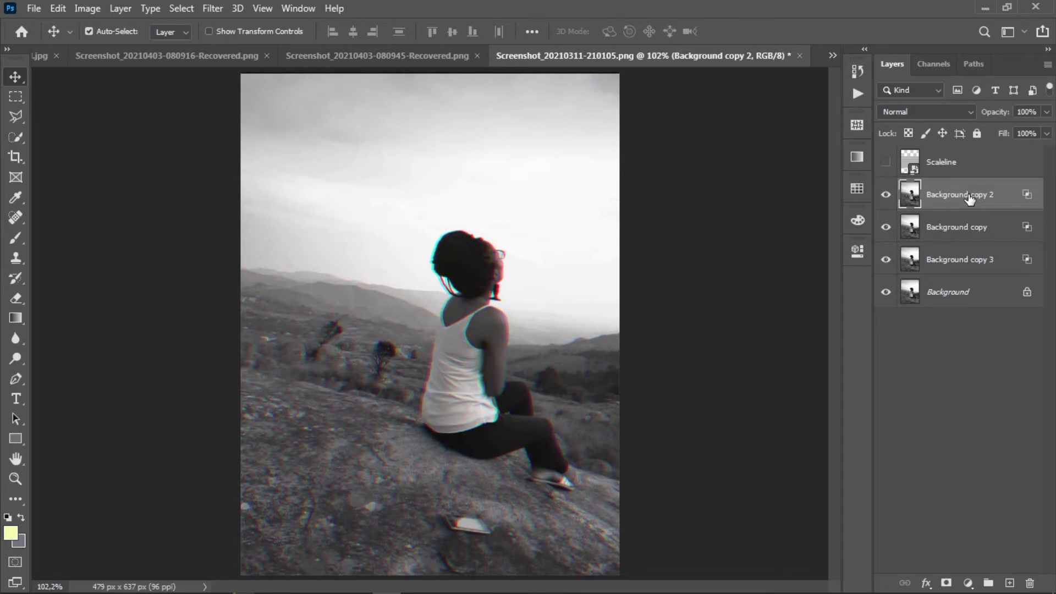
{"action": "left_click", "coordinate": [984, 235]}
{"action": "key", "text": "Left"}
{"action": "key", "text": "Left"}
{"action": "key", "text": "Left"}
{"action": "key", "text": "Left"}
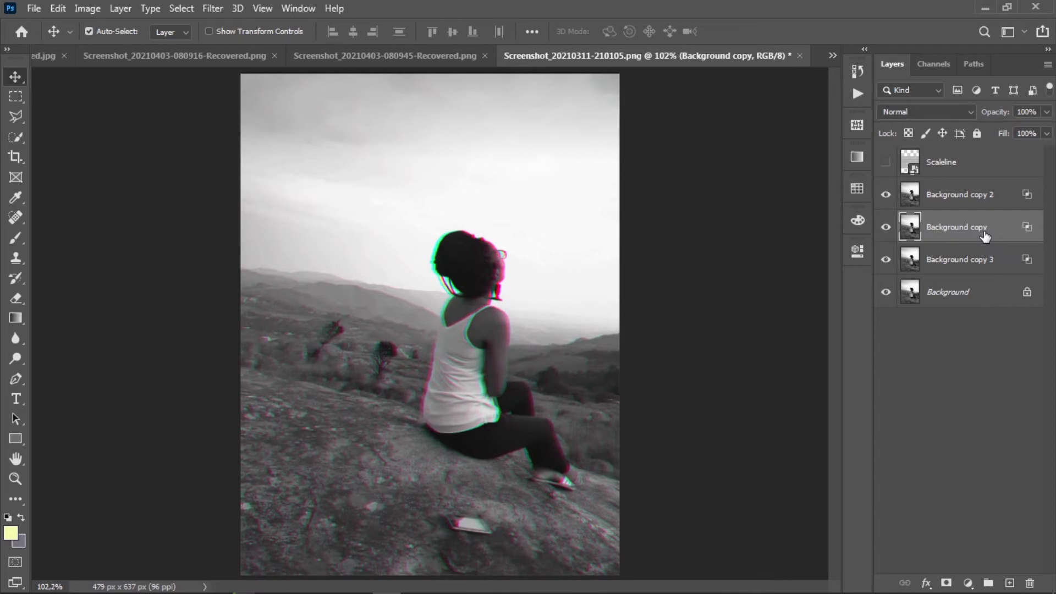
{"action": "left_click", "coordinate": [976, 259]}
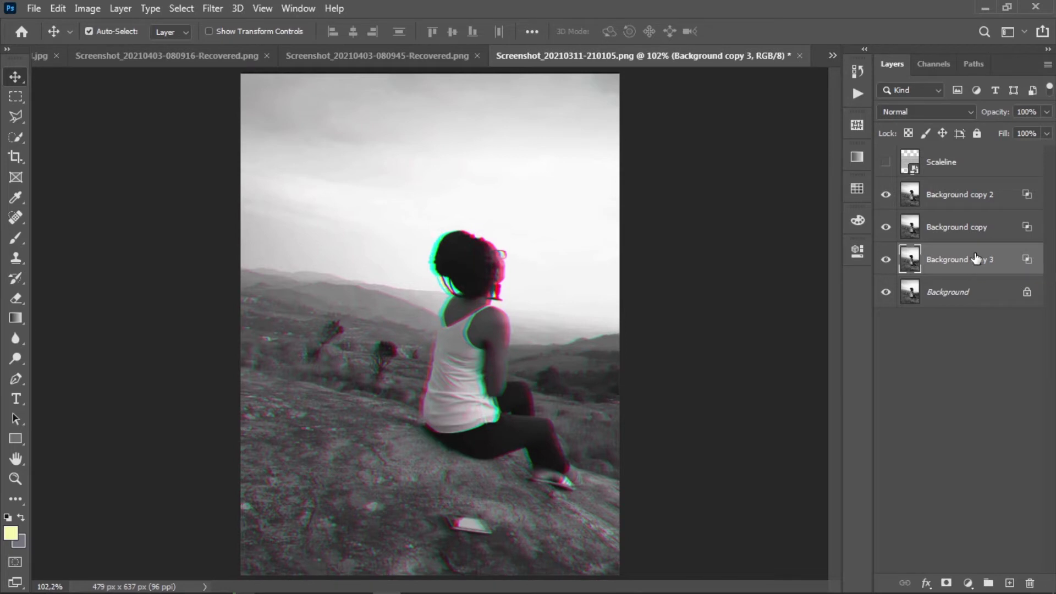
{"action": "left_click", "coordinate": [988, 199]}
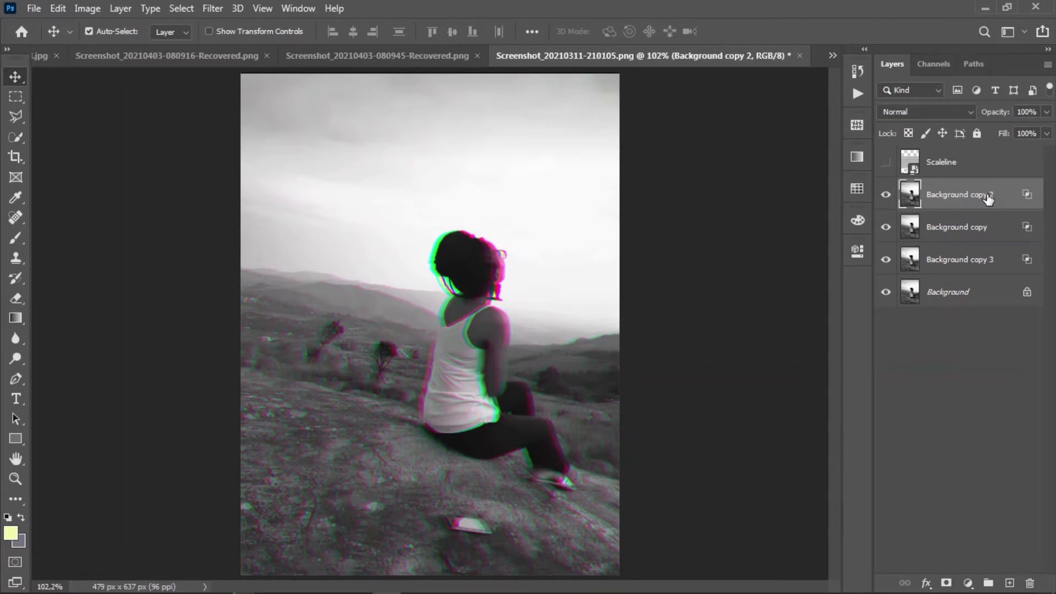
Draw a rectangular marquee selection across the photo.
{"action": "left_click", "coordinate": [14, 99]}
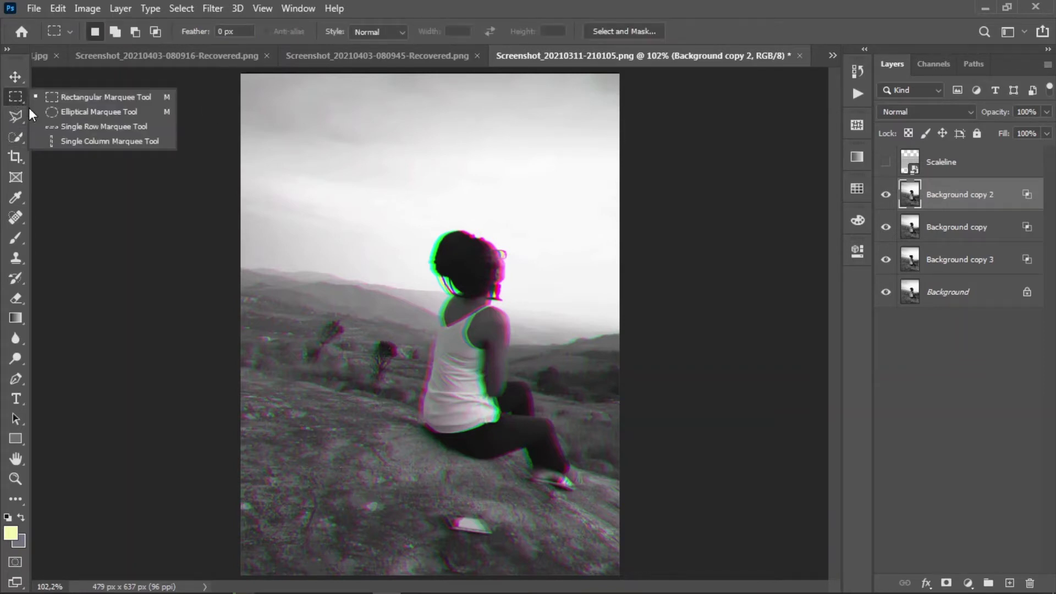
{"action": "left_click_drag", "start_coordinate": [238, 202], "coordinate": [647, 211]}
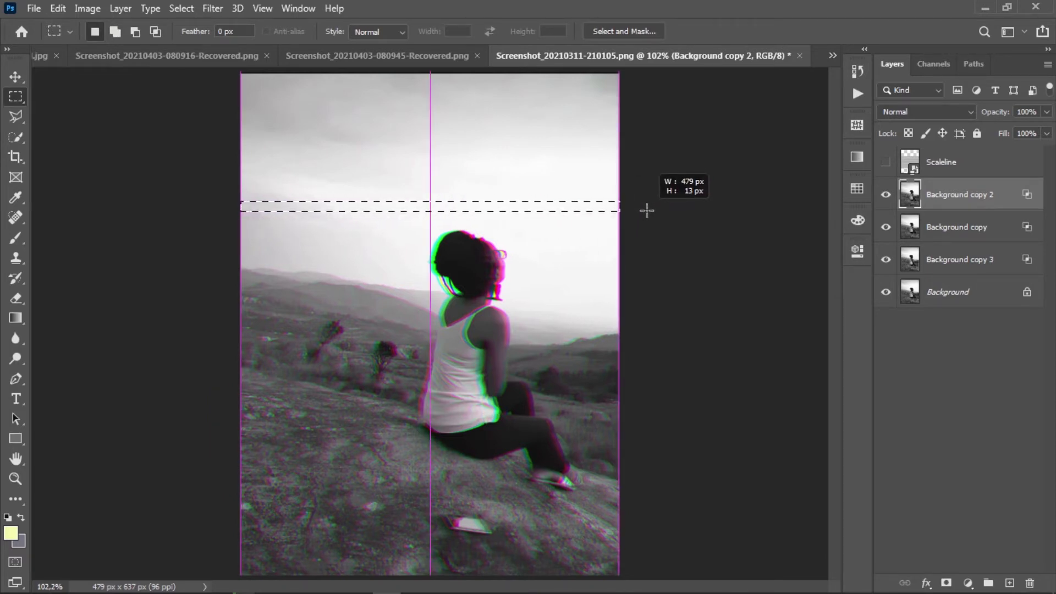
{"action": "left_click_drag", "start_coordinate": [647, 210], "coordinate": [681, 537]}
{"action": "key", "text": "ctrl+semicolon"}
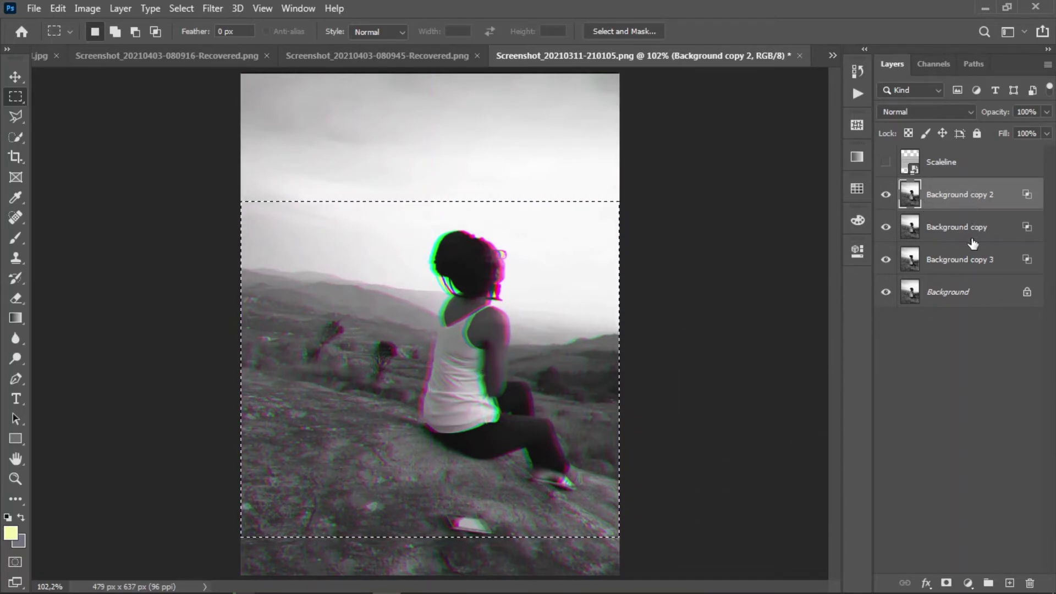
Merge Background copy 2 through Background copy 3 into a single layer.
{"action": "left_click", "coordinate": [990, 268], "text": "shift"}
{"action": "right_click", "coordinate": [990, 266]}
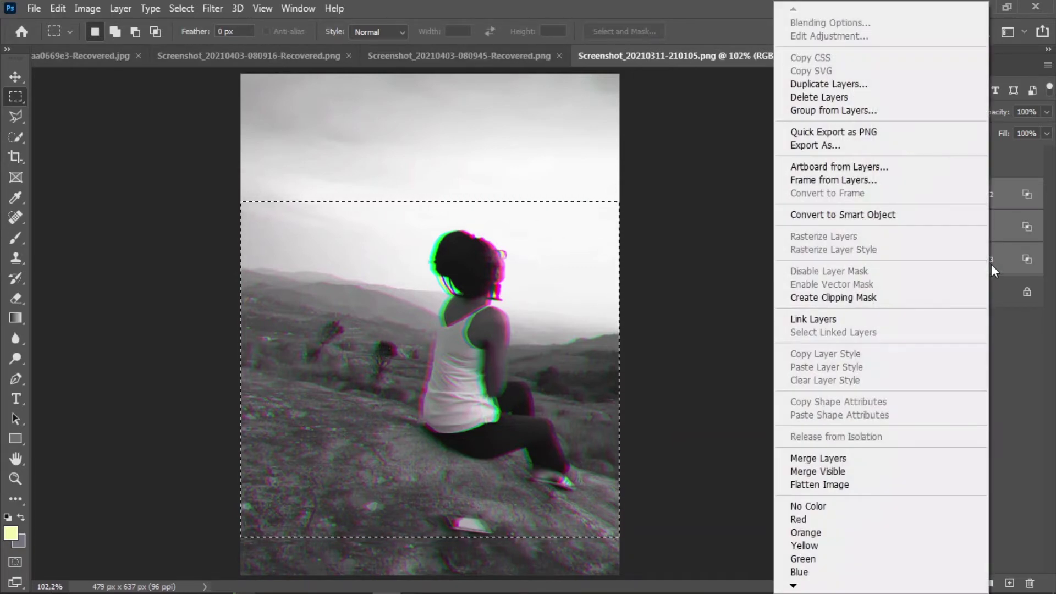
{"action": "left_click", "coordinate": [841, 458]}
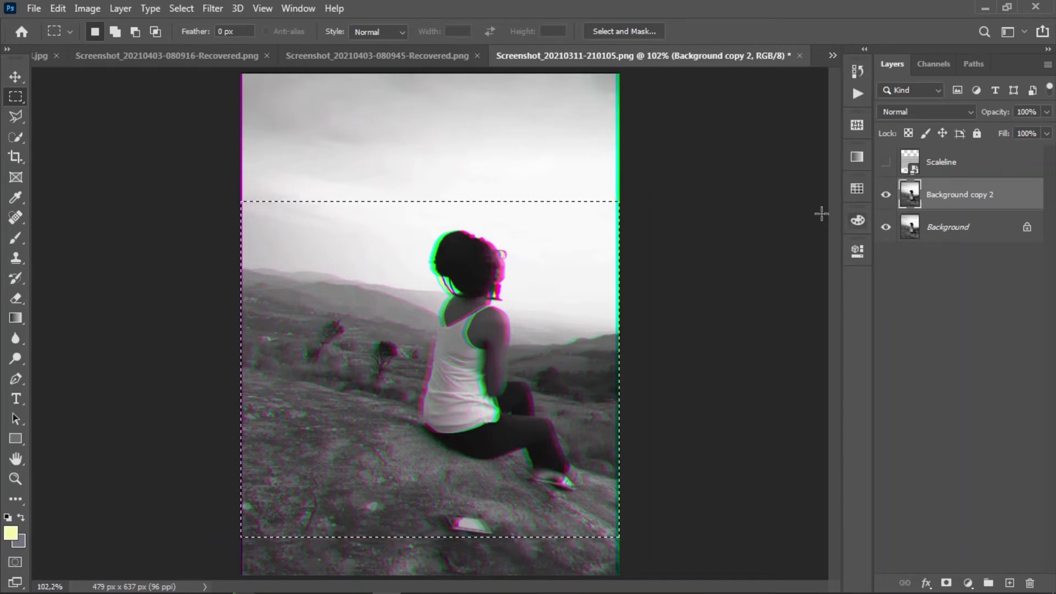
{"action": "left_click", "coordinate": [12, 138]}
{"action": "left_click", "coordinate": [10, 101]}
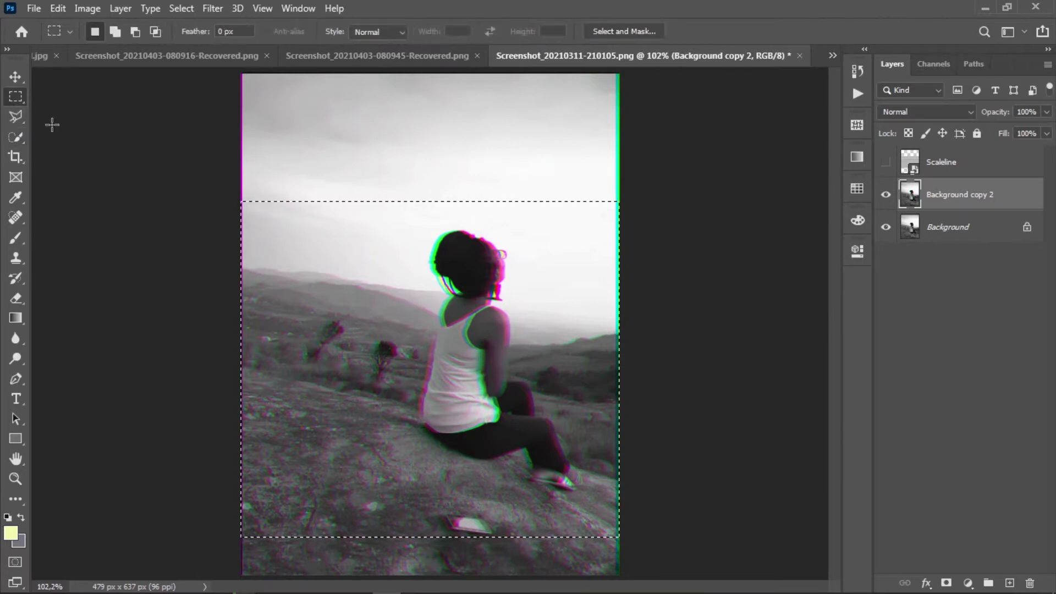
Shift thin strips through the woman's head and hair a few pixels left.
{"action": "key", "text": "ctrl+d"}
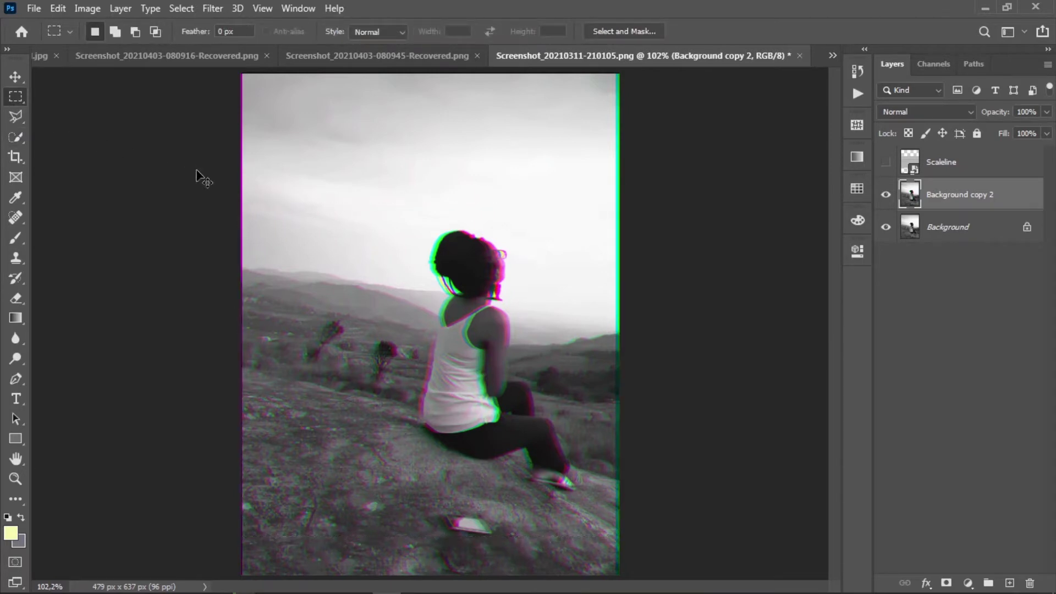
{"action": "left_click_drag", "start_coordinate": [242, 244], "coordinate": [628, 254]}
{"action": "key", "text": "v"}
{"action": "key", "text": "Left"}
{"action": "key", "text": "Left"}
{"action": "key", "text": "Left"}
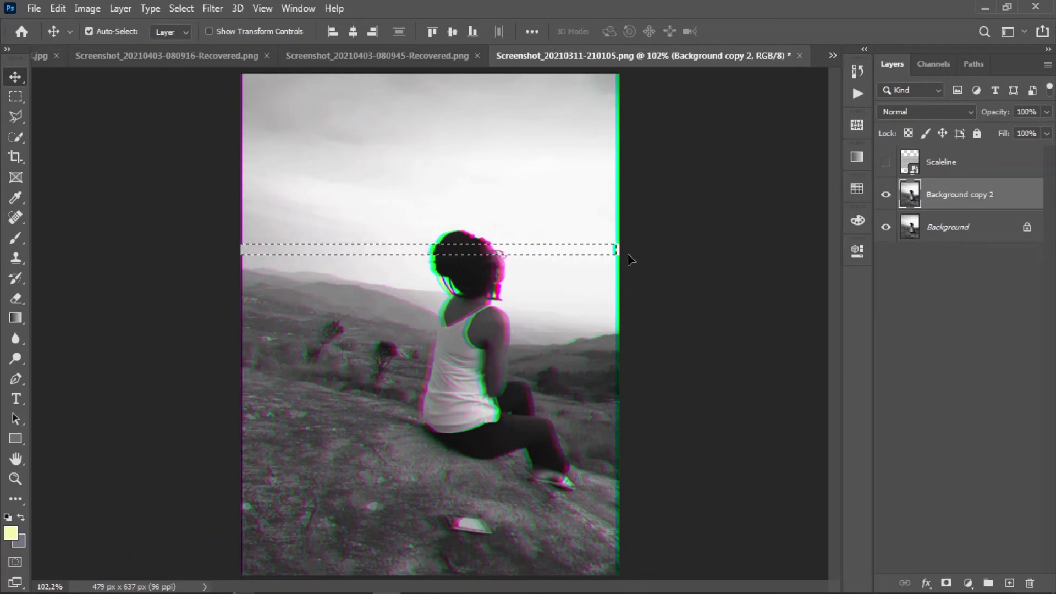
{"action": "key", "text": "m"}
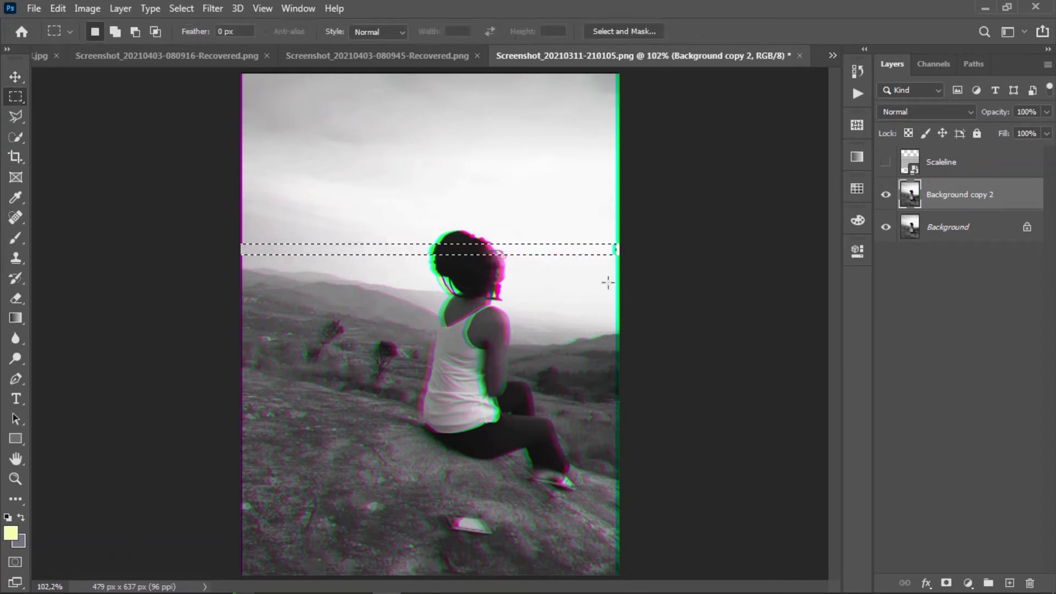
{"action": "left_click_drag", "start_coordinate": [606, 279], "coordinate": [401, 272]}
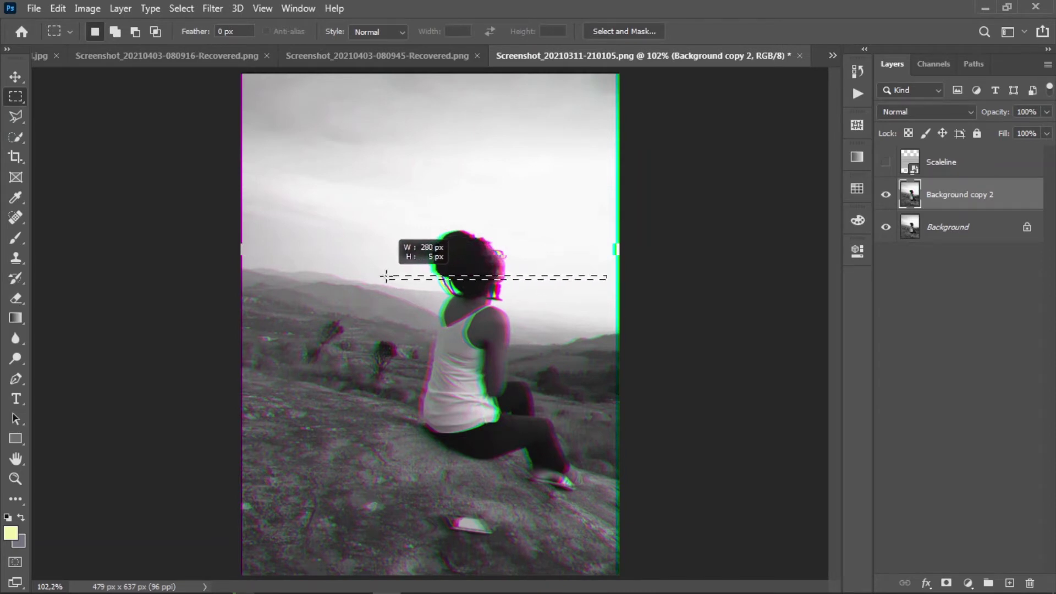
{"action": "left_click_drag", "start_coordinate": [401, 272], "coordinate": [386, 276]}
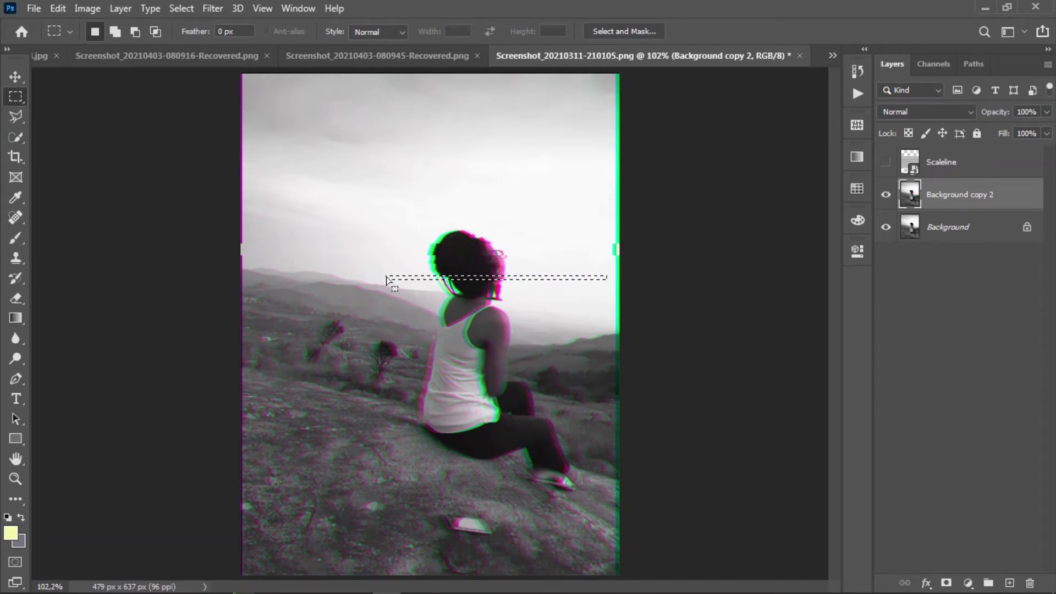
{"action": "key", "text": "v"}
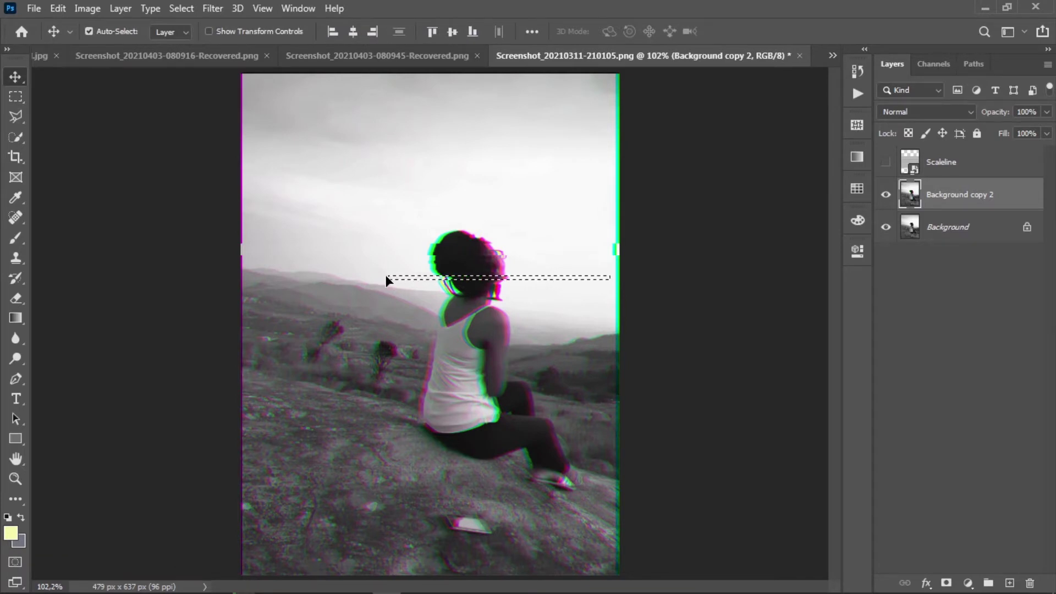
{"action": "key", "text": "m"}
{"action": "mouse_move", "coordinate": [401, 263]}
{"action": "left_mouse_down"}
{"action": "mouse_move", "coordinate": [553, 281]}
{"action": "mouse_move", "coordinate": [563, 272]}
{"action": "left_mouse_up"}
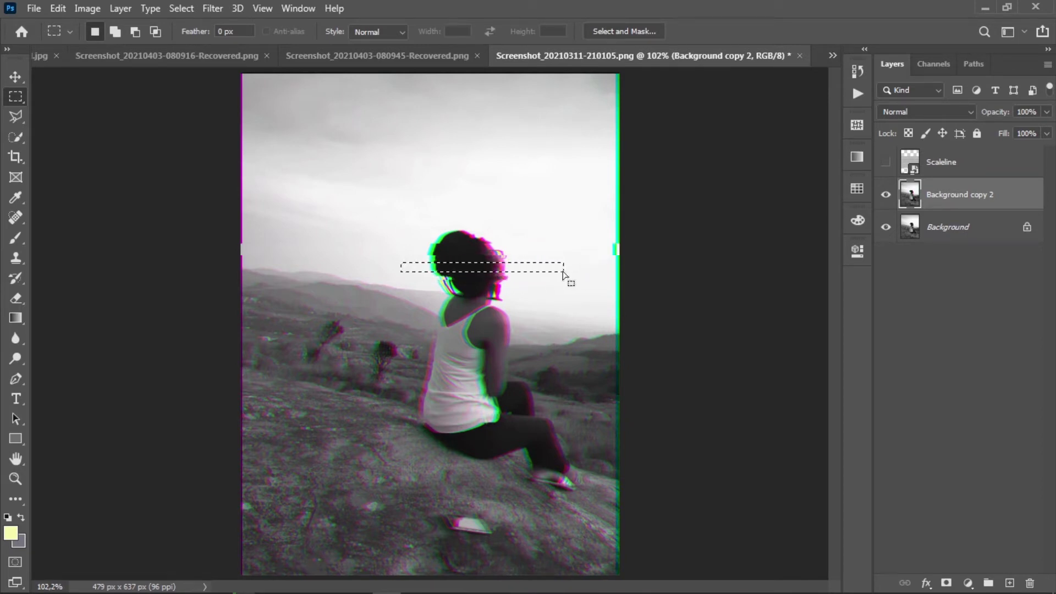
{"action": "key", "text": "v"}
{"action": "key", "text": "Left"}
{"action": "key", "text": "Left"}
{"action": "key", "text": "Left"}
{"action": "key", "text": "Left"}
{"action": "key", "text": "Left"}
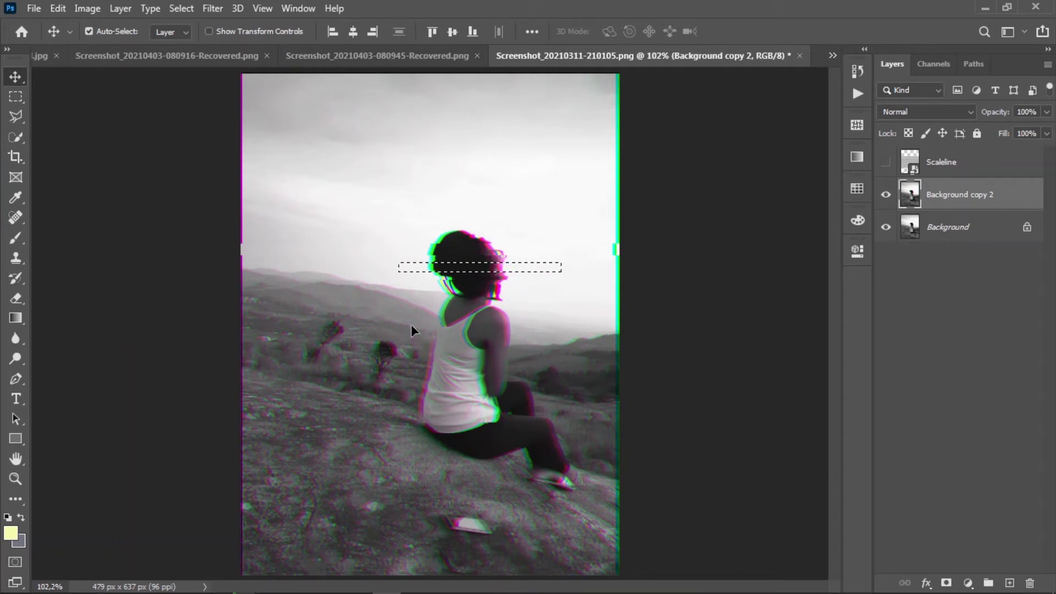
Shift a shoulder strip right and a waist strip about 10 px left.
{"action": "key", "text": "m"}
{"action": "left_click_drag", "start_coordinate": [411, 325], "coordinate": [566, 337]}
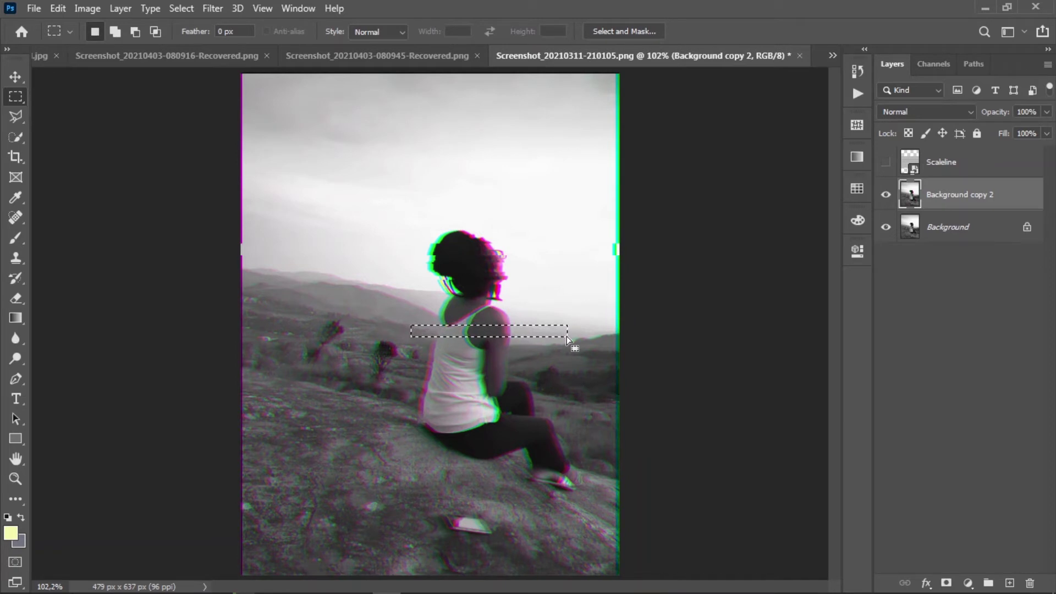
{"action": "key", "text": "v"}
{"action": "key", "text": "Right"}
{"action": "key", "text": "Right"}
{"action": "key", "text": "Right"}
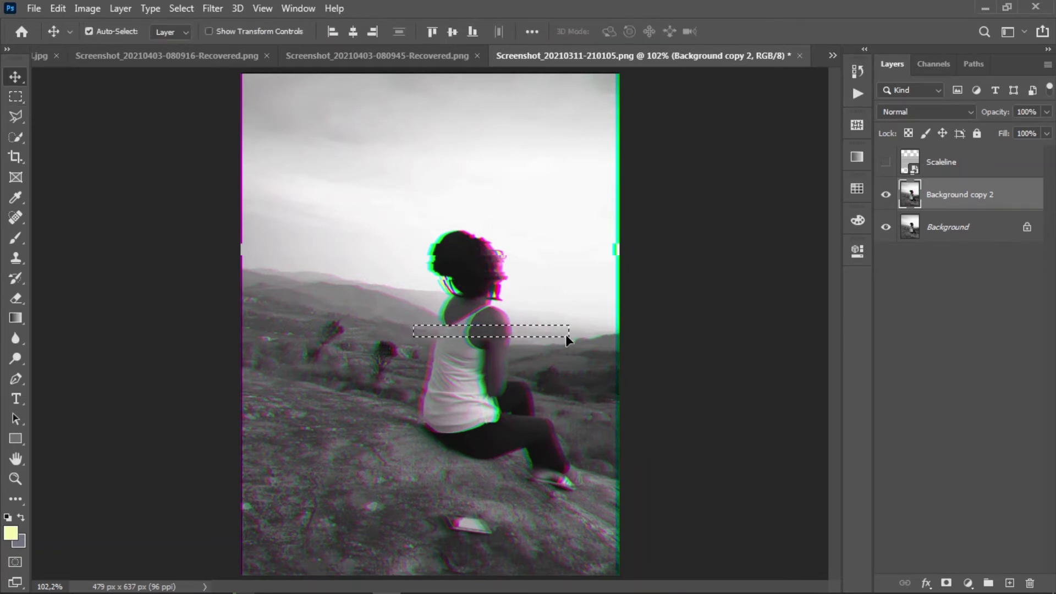
{"action": "key", "text": "Right"}
{"action": "key", "text": "Right"}
{"action": "key", "text": "Right"}
{"action": "key", "text": "Right"}
{"action": "key", "text": "Right"}
{"action": "key", "text": "Right"}
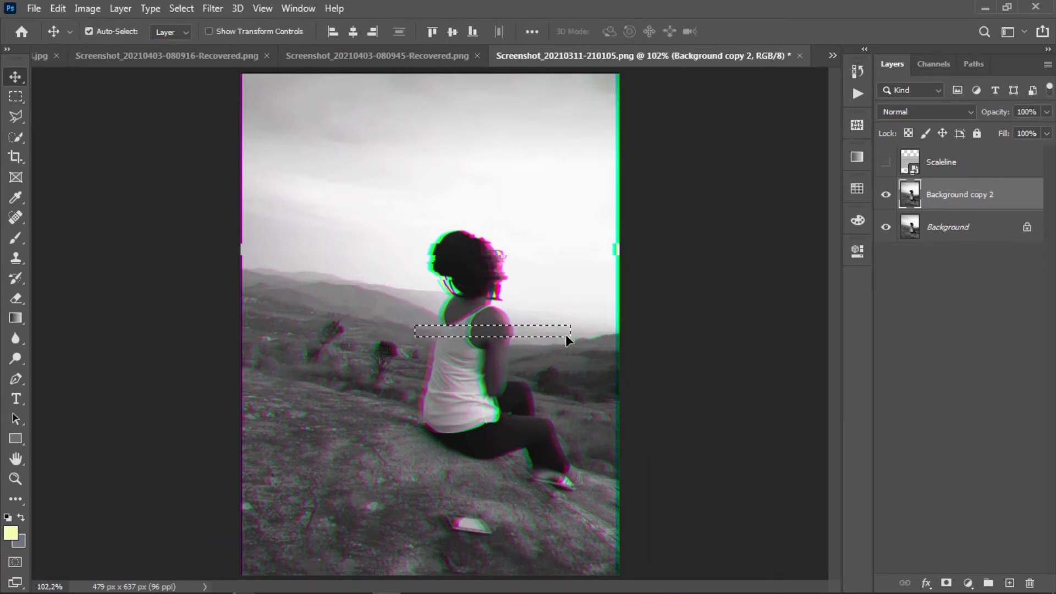
{"action": "key", "text": "Right"}
{"action": "key", "text": "Right"}
{"action": "key", "text": "Right"}
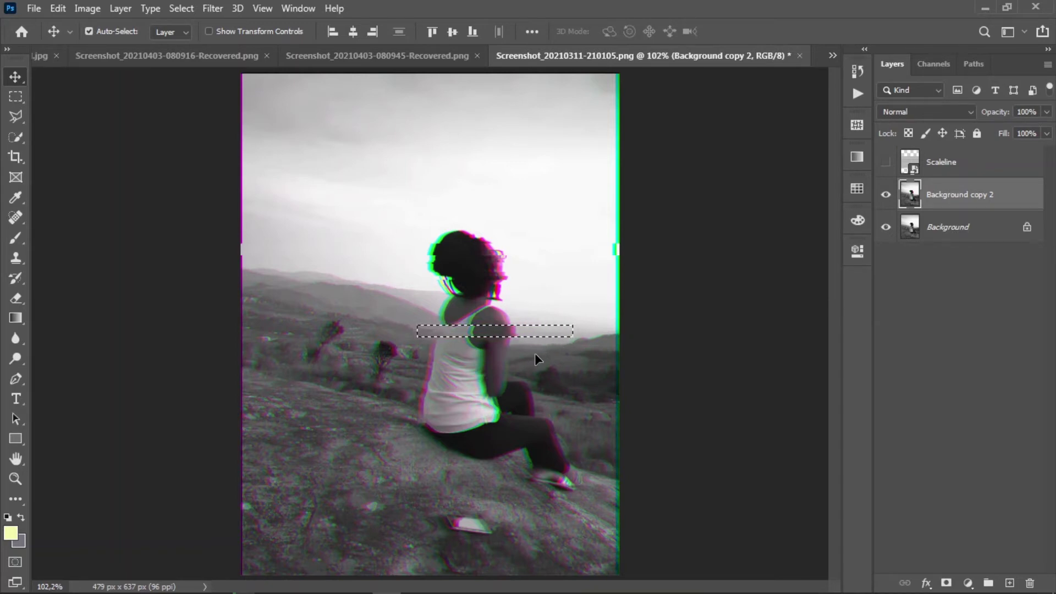
{"action": "key", "text": "m"}
{"action": "mouse_move", "coordinate": [512, 362]}
{"action": "left_mouse_down"}
{"action": "mouse_move", "coordinate": [522, 365]}
{"action": "mouse_move", "coordinate": [329, 367]}
{"action": "left_mouse_up"}
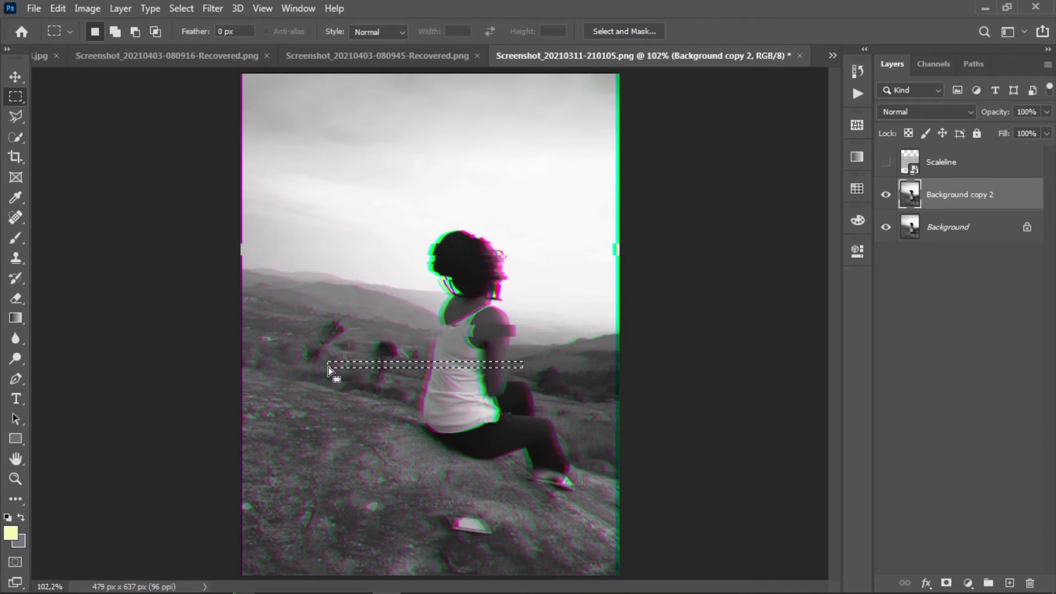
{"action": "key", "text": "v"}
{"action": "key", "text": "shift+Left"}
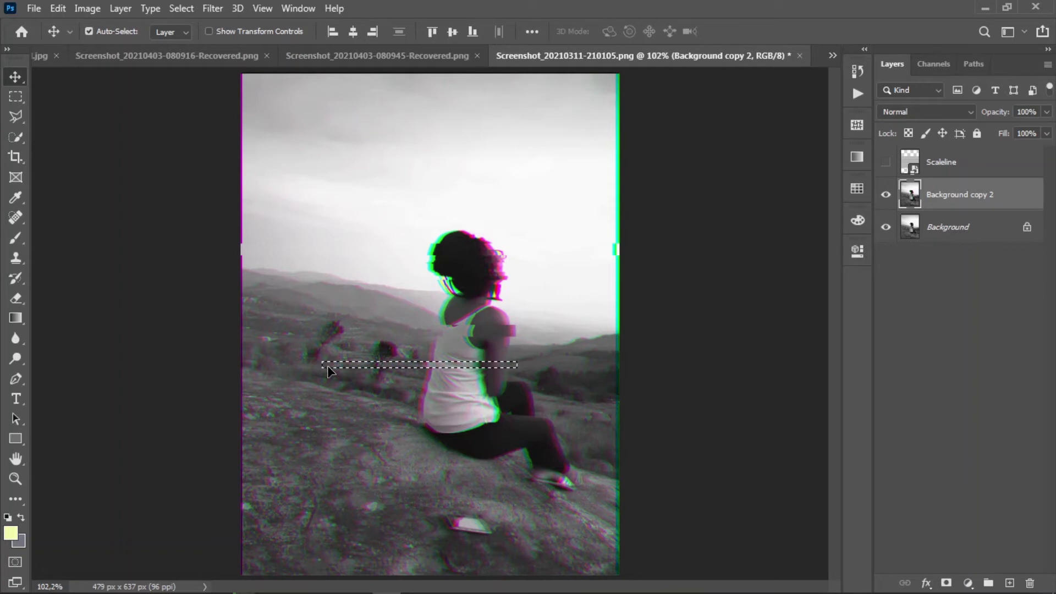
Select a strip above the waist and shift a leg strip about 6 px right.
{"action": "key", "text": "m"}
{"action": "left_click_drag", "start_coordinate": [525, 343], "coordinate": [333, 356]}
{"action": "key", "text": "v"}
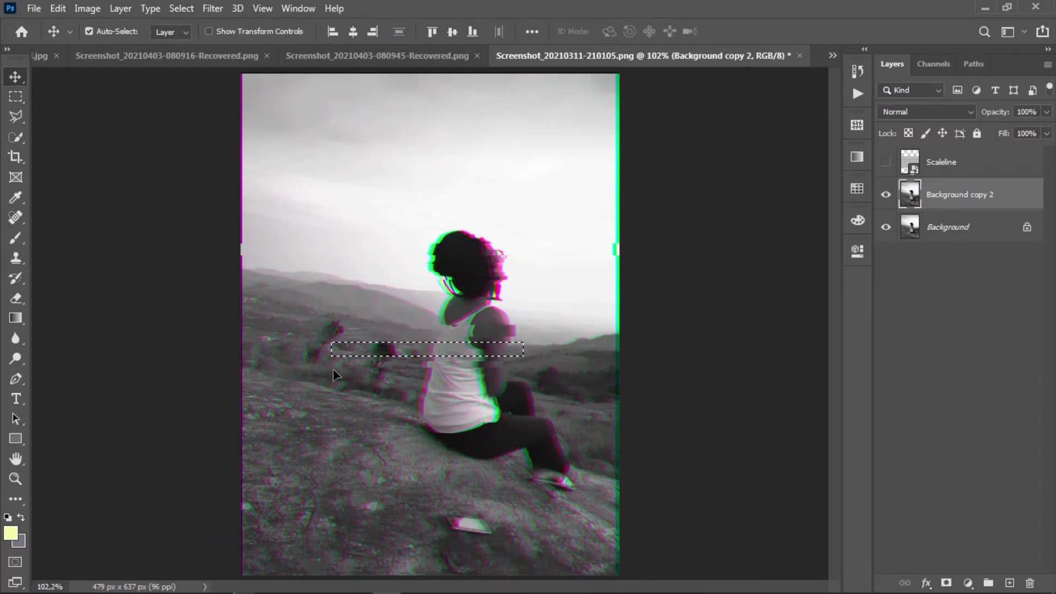
{"action": "key", "text": "m"}
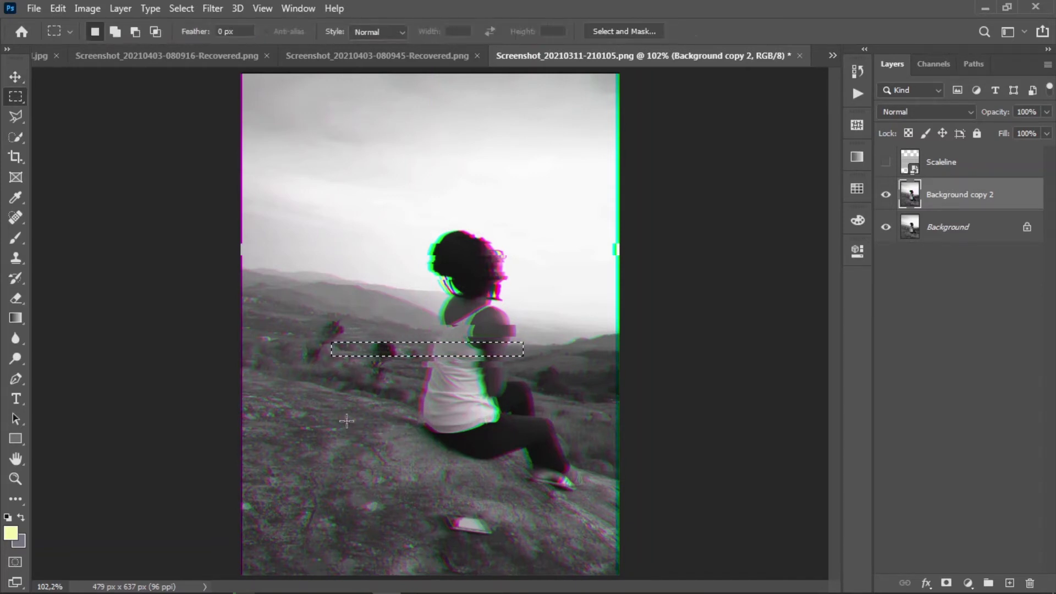
{"action": "mouse_move", "coordinate": [345, 419]}
{"action": "left_mouse_down"}
{"action": "mouse_move", "coordinate": [539, 407]}
{"action": "mouse_move", "coordinate": [615, 422]}
{"action": "left_mouse_up"}
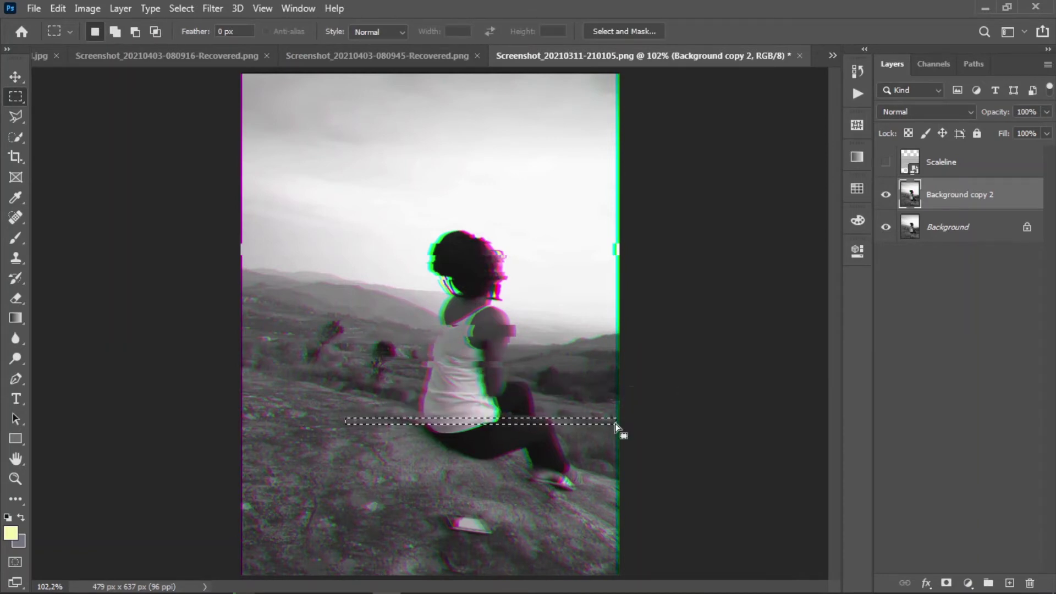
{"action": "key", "text": "v"}
{"action": "left_click_drag", "start_coordinate": [615, 424], "coordinate": [618, 425]}
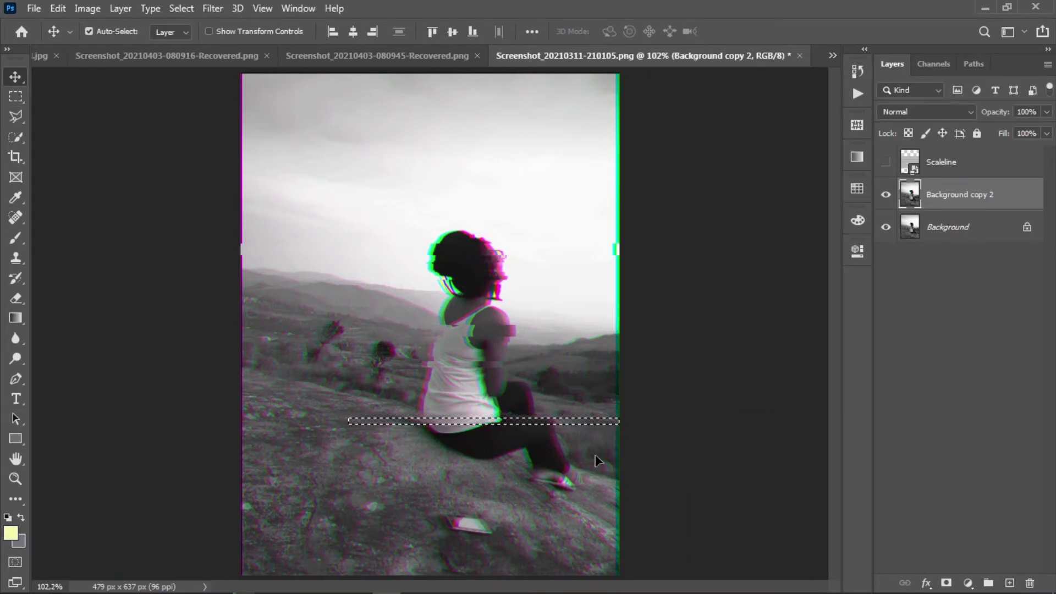
Shift a lower-leg strip about 6 px left and a strip around the pale rock right.
{"action": "key", "text": "m"}
{"action": "left_click_drag", "start_coordinate": [596, 460], "coordinate": [322, 468]}
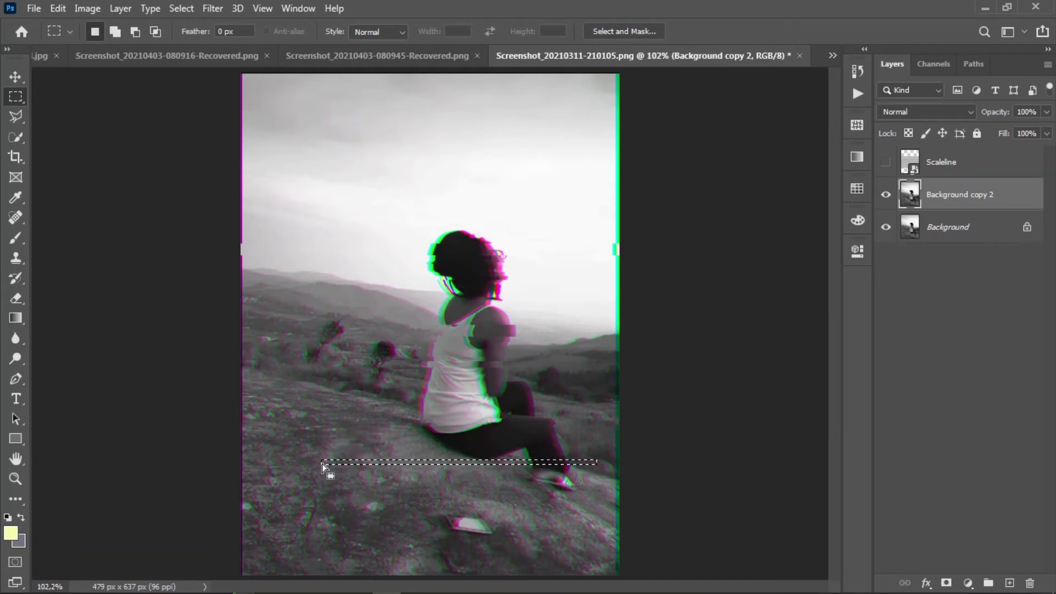
{"action": "key", "text": "v"}
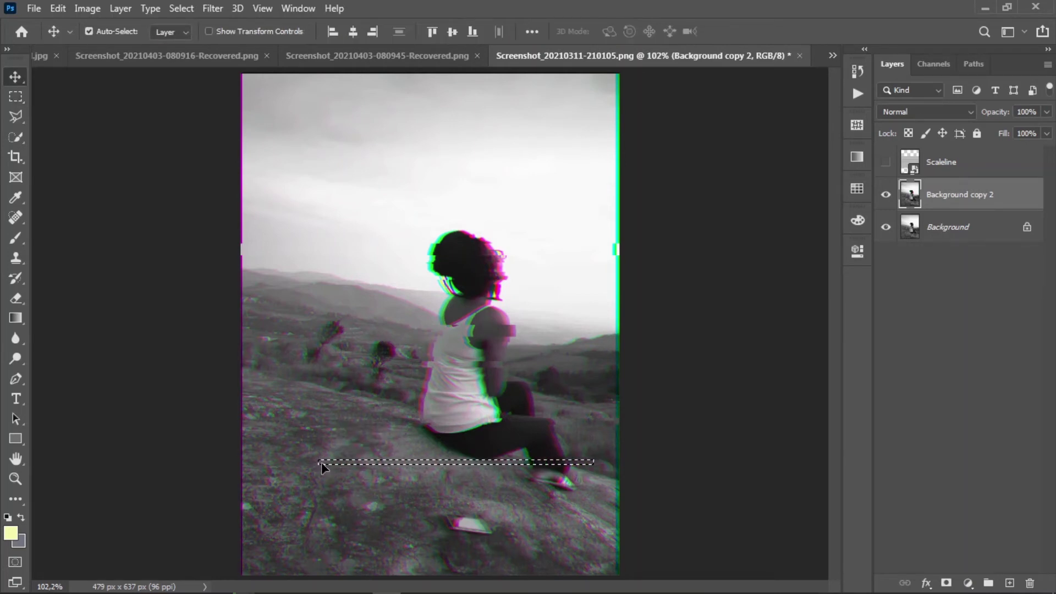
{"action": "key", "text": "Left"}
{"action": "key", "text": "Left"}
{"action": "key", "text": "Left"}
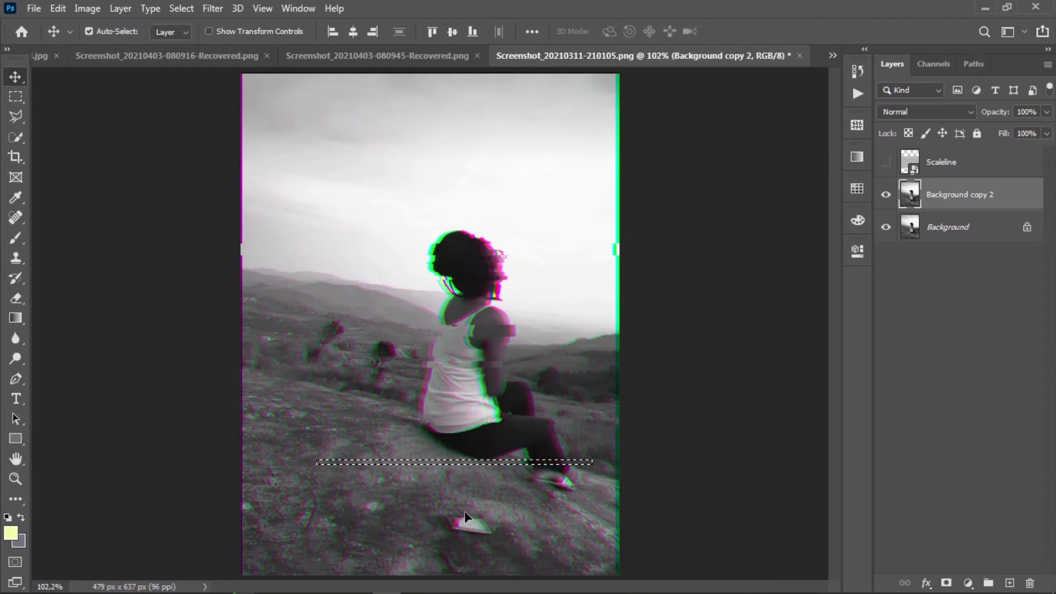
{"action": "key", "text": "m"}
{"action": "left_click_drag", "start_coordinate": [464, 512], "coordinate": [519, 529]}
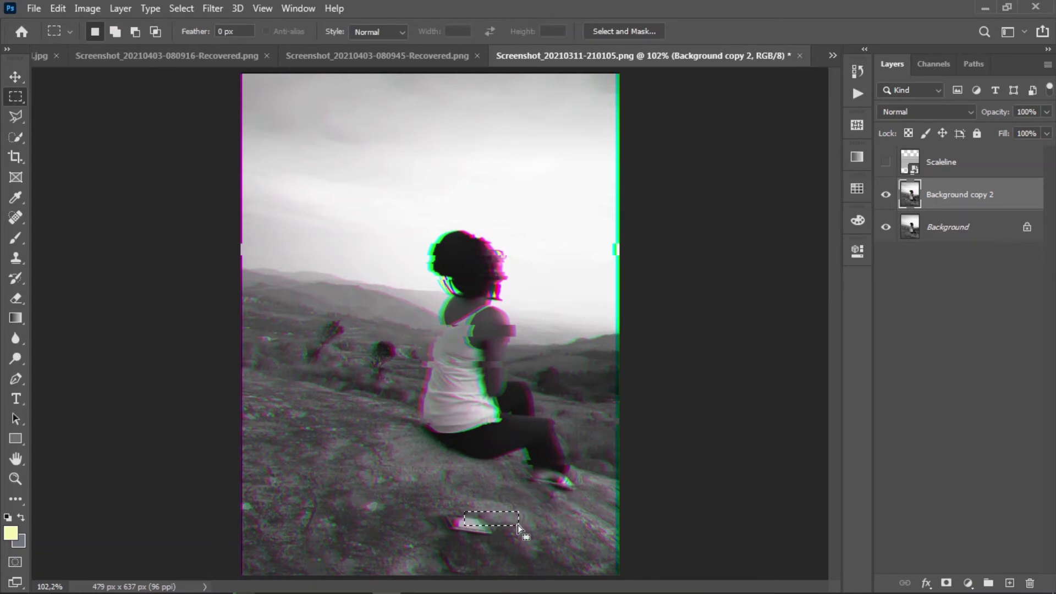
{"action": "key", "text": "v"}
{"action": "key", "text": "Right"}
{"action": "key", "text": "Right"}
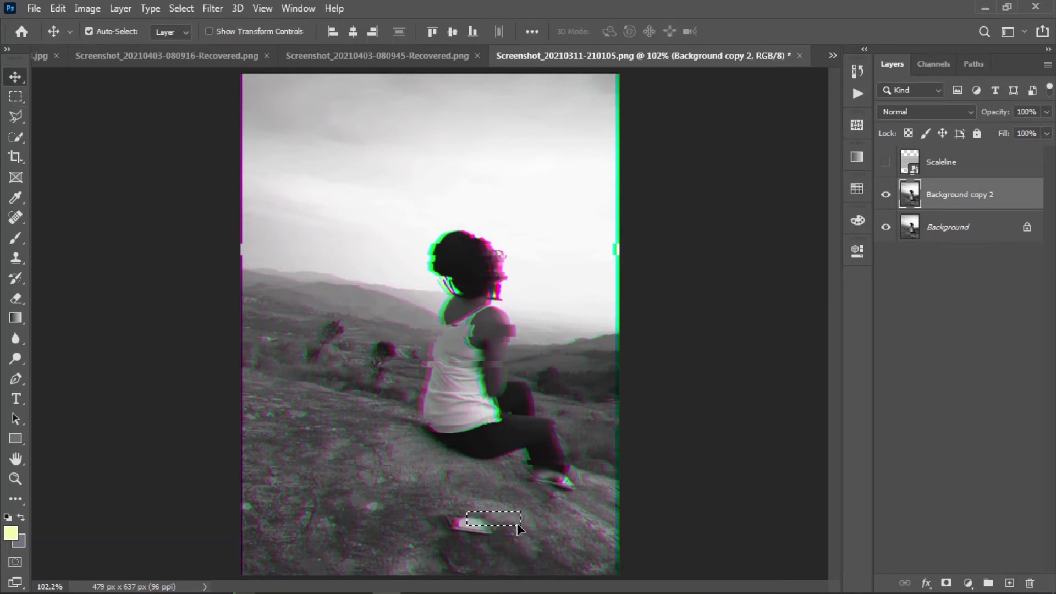
{"action": "key", "text": "Right"}
{"action": "key", "text": "Right"}
{"action": "key", "text": "Right"}
Shift a left-hillside strip left and select another strip lower on the hillside.
{"action": "key", "text": "m"}
{"action": "left_click_drag", "start_coordinate": [255, 340], "coordinate": [434, 347]}
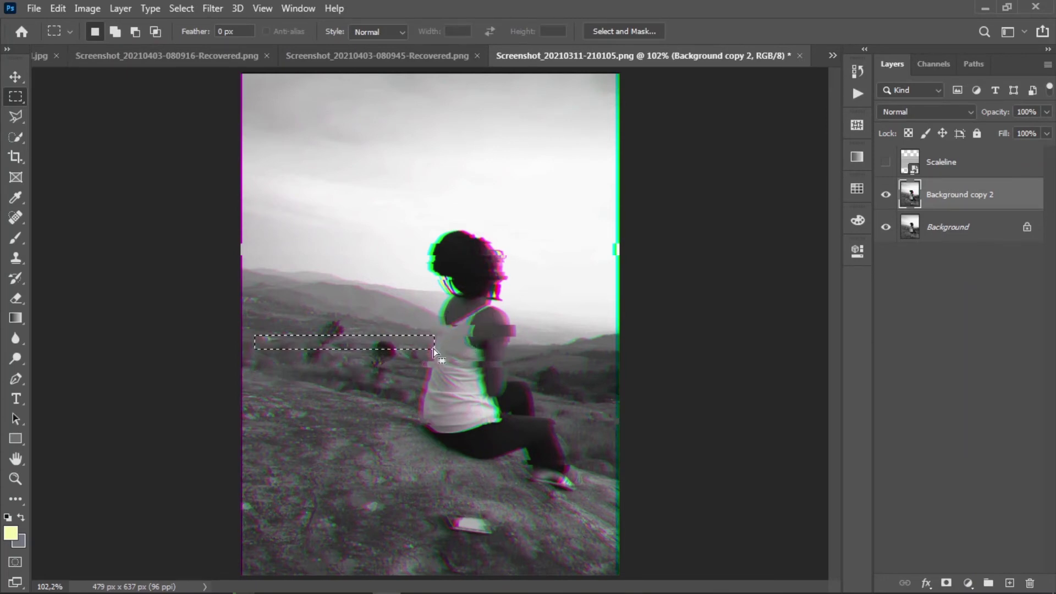
{"action": "key", "text": "v"}
{"action": "key", "text": "Left"}
{"action": "key", "text": "Left"}
{"action": "key", "text": "Left"}
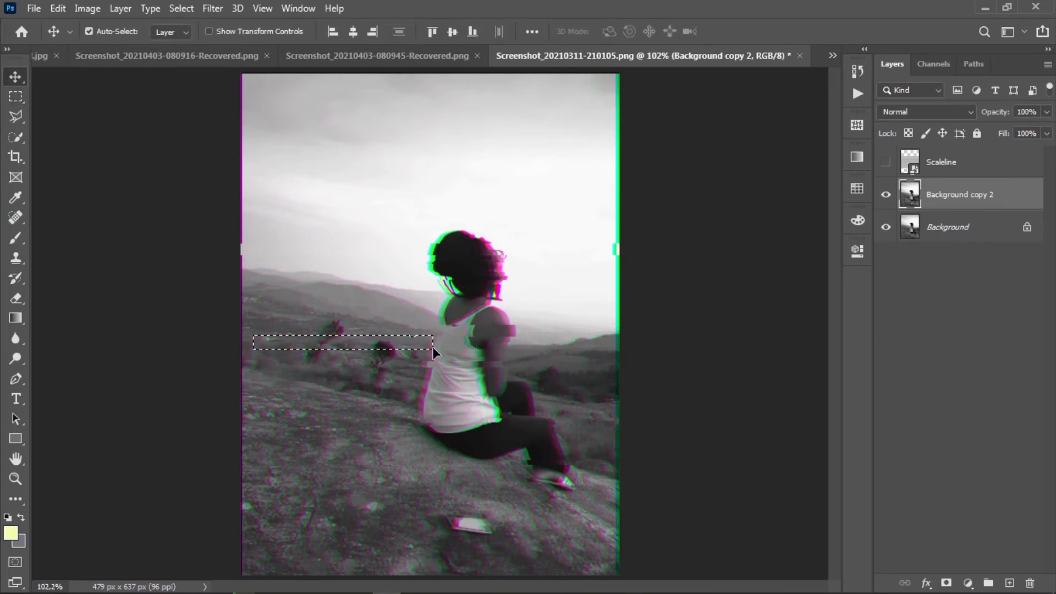
{"action": "key", "text": "Left"}
{"action": "key", "text": "Left"}
{"action": "key", "text": "Left"}
{"action": "key", "text": "m"}
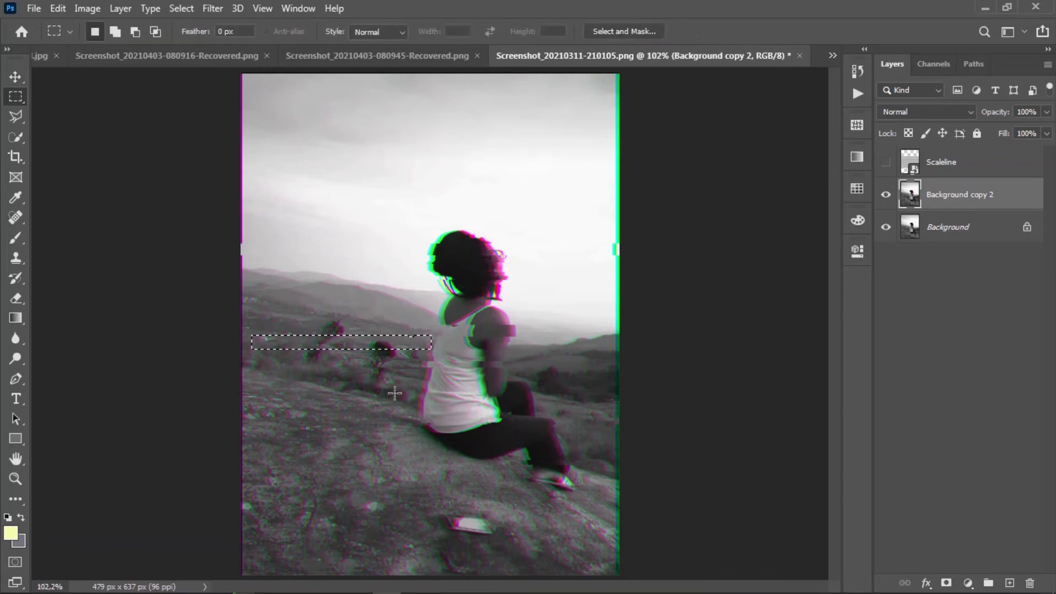
{"action": "left_click_drag", "start_coordinate": [398, 388], "coordinate": [232, 398]}
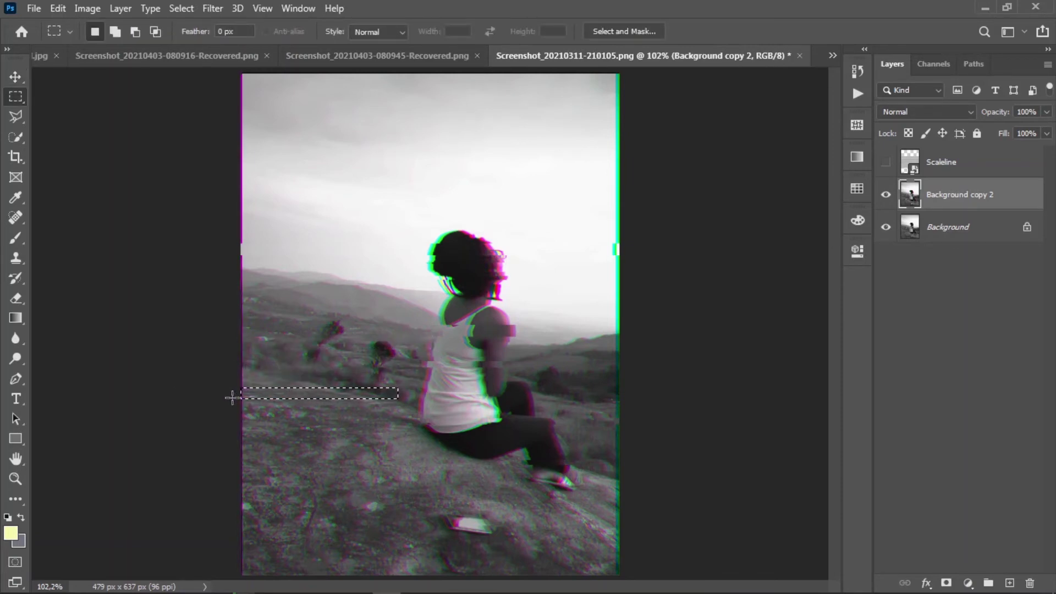
Shift the lower hillside strip left and a strip across the woman's white top right.
{"action": "key", "text": "v"}
{"action": "key", "text": "Left"}
{"action": "key", "text": "Left"}
{"action": "key", "text": "Left"}
{"action": "key", "text": "Left"}
{"action": "key", "text": "Left"}
{"action": "key", "text": "Left"}
{"action": "key", "text": "Left"}
{"action": "key", "text": "Left"}
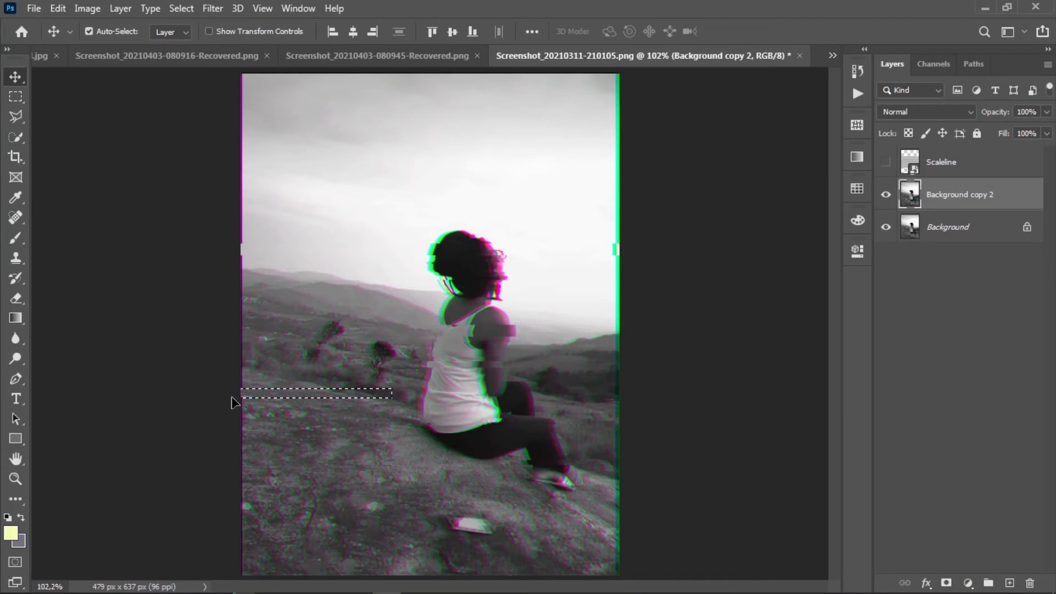
{"action": "key", "text": "Left"}
{"action": "key", "text": "Left"}
{"action": "key", "text": "Left"}
{"action": "key", "text": "Left"}
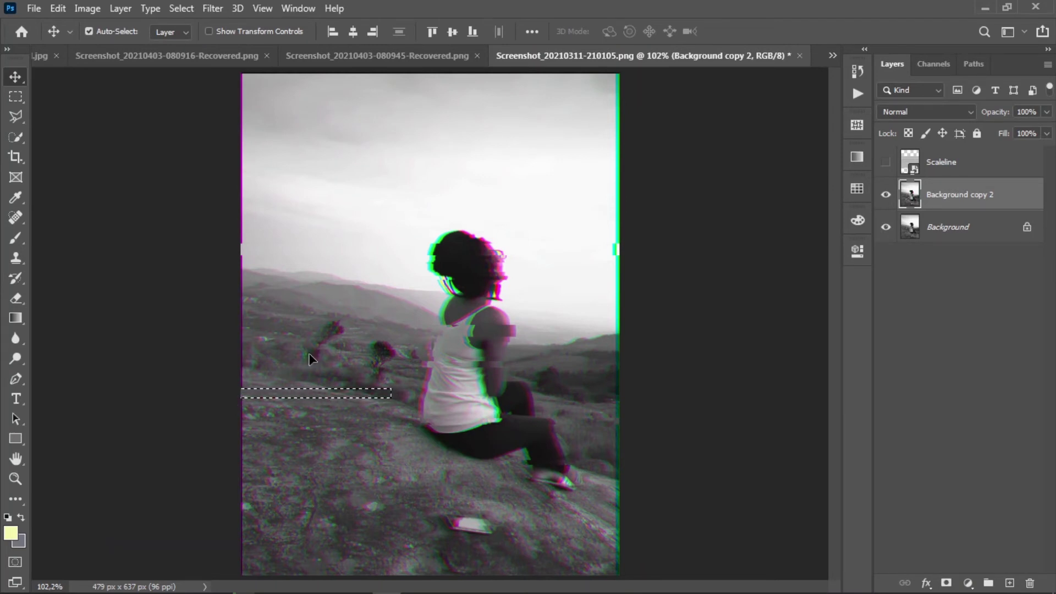
{"action": "key", "text": "m"}
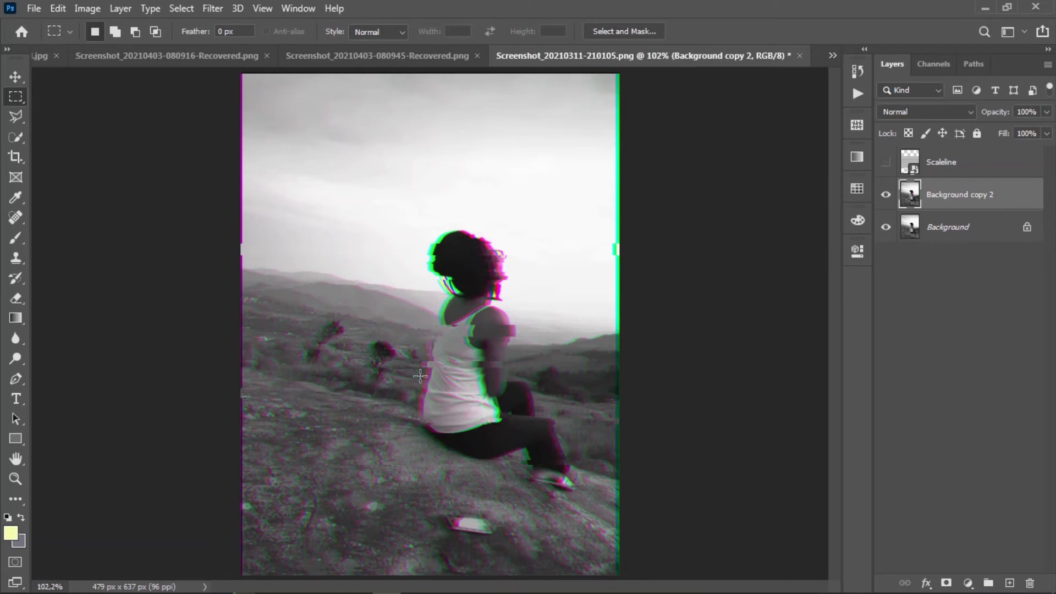
{"action": "left_click_drag", "start_coordinate": [420, 376], "coordinate": [471, 392]}
{"action": "key", "text": "v"}
{"action": "key", "text": "Right"}
{"action": "key", "text": "Right"}
{"action": "key", "text": "Right"}
{"action": "key", "text": "Right"}
{"action": "key", "text": "Right"}
{"action": "key", "text": "Right"}
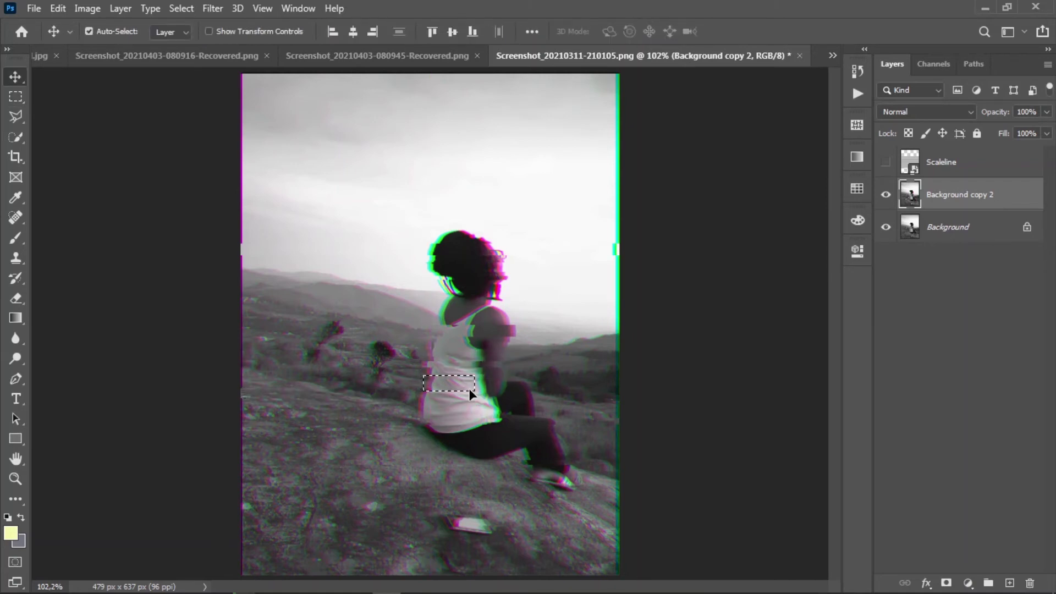
{"action": "key", "text": "Right"}
{"action": "key", "text": "Right"}
{"action": "key", "text": "Right"}
Shift a small waist strip left and clear the selection.
{"action": "key", "text": "m"}
{"action": "mouse_move", "coordinate": [417, 402]}
{"action": "left_mouse_down"}
{"action": "mouse_move", "coordinate": [461, 414]}
{"action": "mouse_move", "coordinate": [404, 402]}
{"action": "left_mouse_up"}
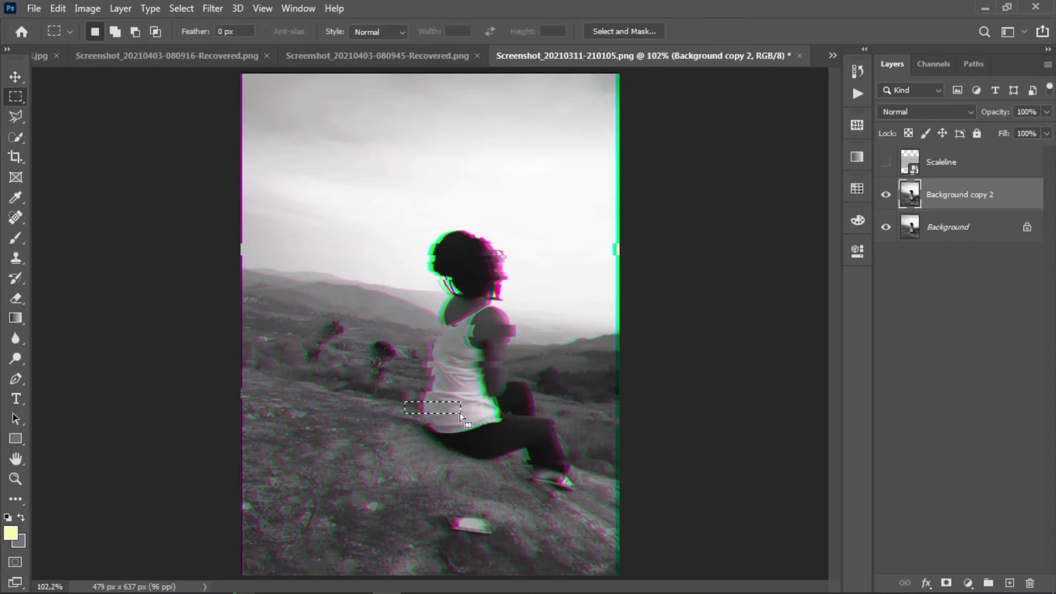
{"action": "key", "text": "v"}
{"action": "key", "text": "Left"}
{"action": "key", "text": "Left"}
{"action": "key", "text": "Left"}
{"action": "key", "text": "Left"}
{"action": "key", "text": "Left"}
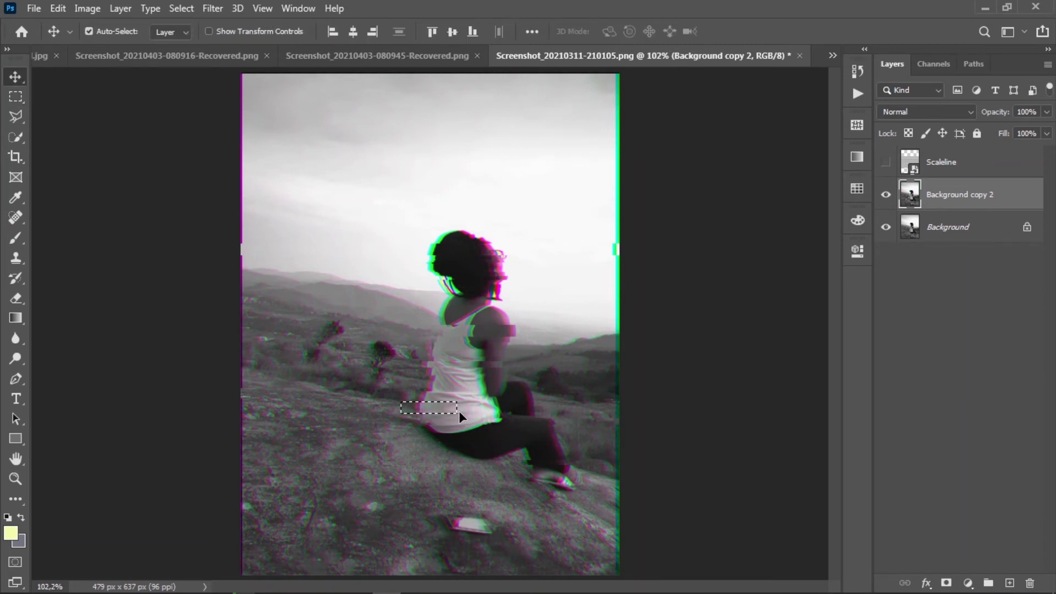
{"action": "key", "text": "Left"}
{"action": "key", "text": "Left"}
{"action": "key", "text": "ctrl+d"}
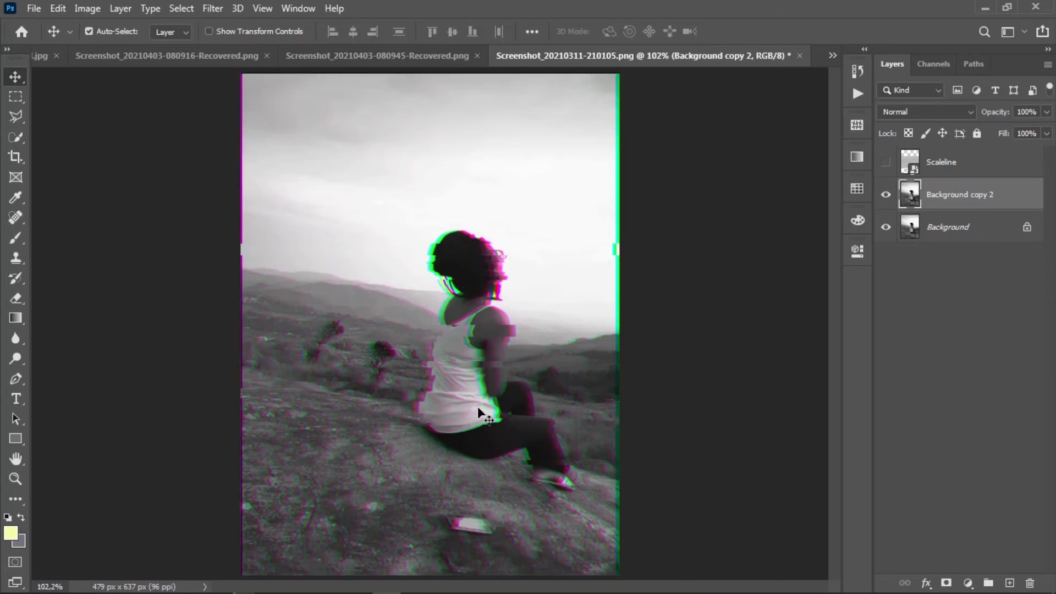
Make the Scaleline layer visible and free-transform its stripes to span the full canvas height.
{"action": "left_click", "coordinate": [886, 163]}
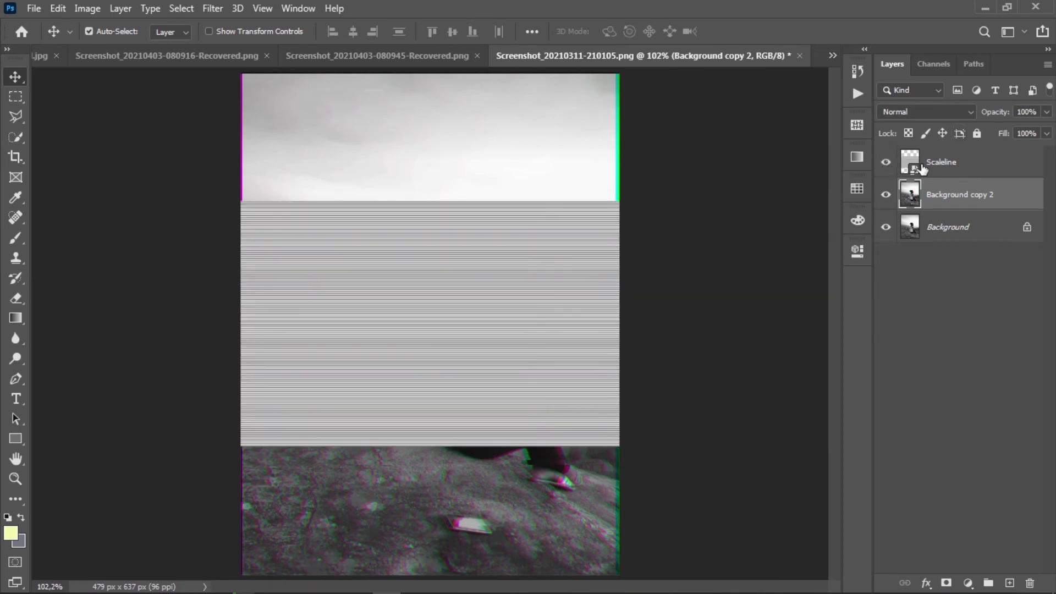
{"action": "left_click", "coordinate": [947, 166]}
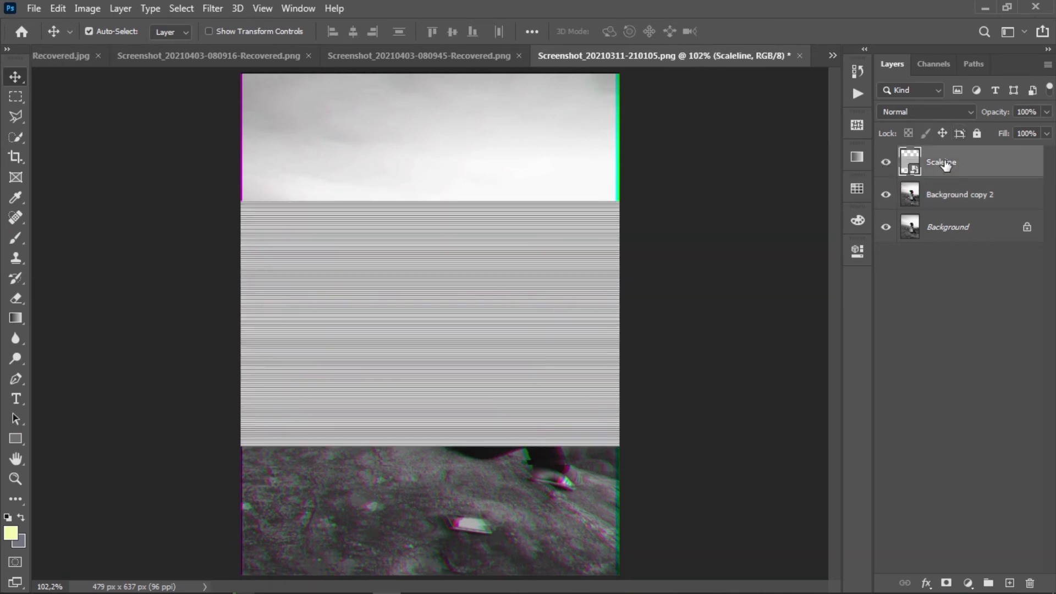
{"action": "key", "text": "ctrl+t"}
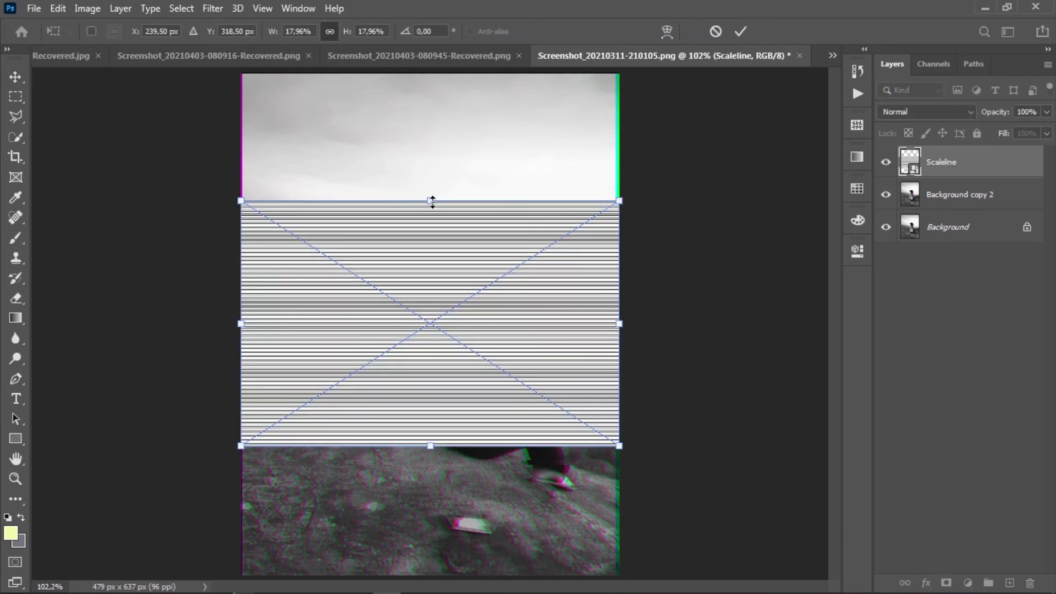
{"action": "left_click_drag", "start_coordinate": [433, 202], "coordinate": [432, 70]}
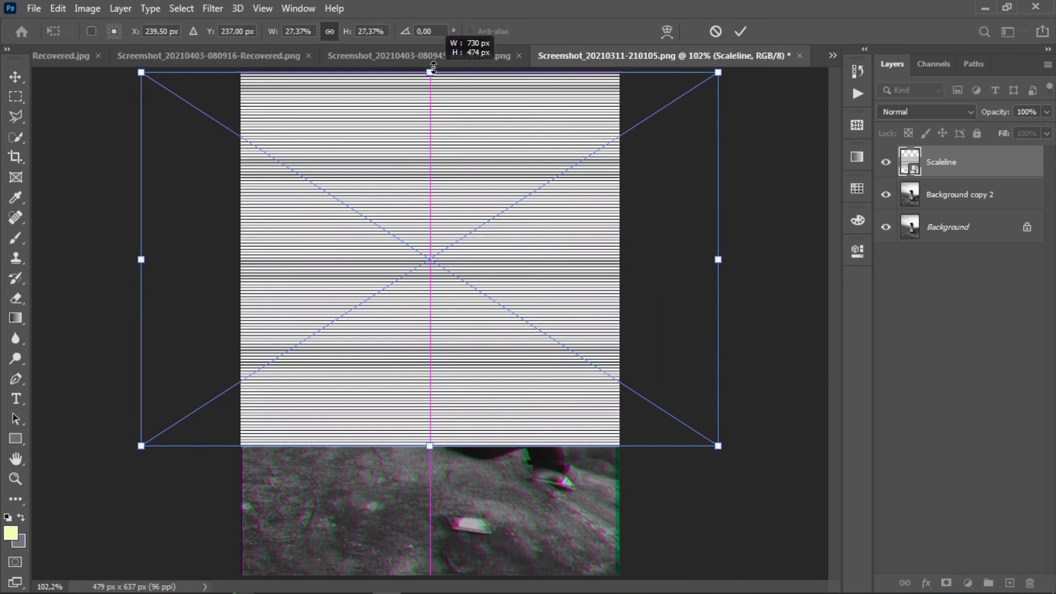
{"action": "left_click_drag", "start_coordinate": [431, 446], "coordinate": [430, 576]}
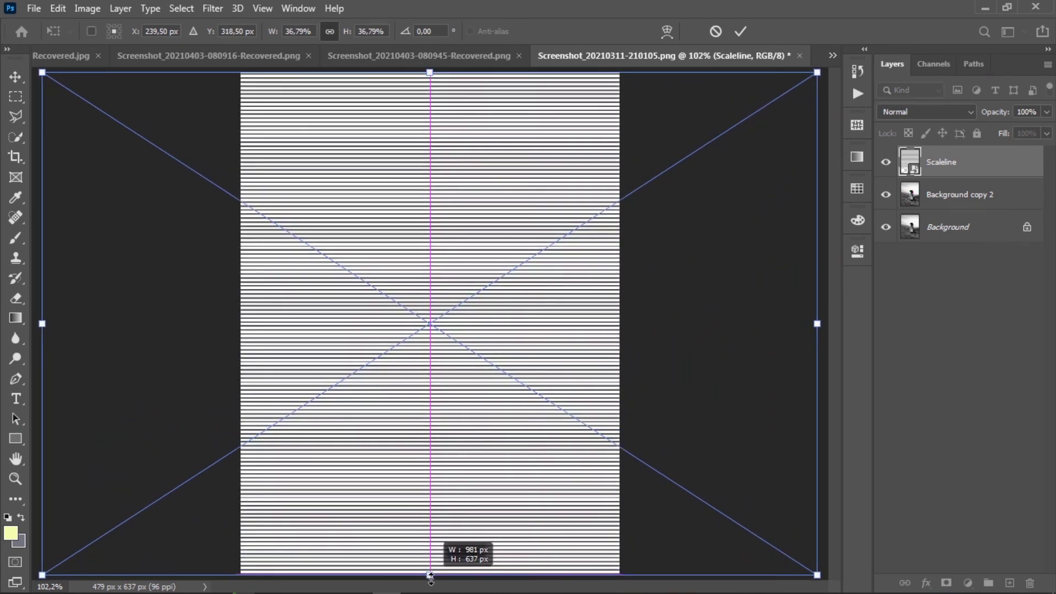
{"action": "key", "text": "Return"}
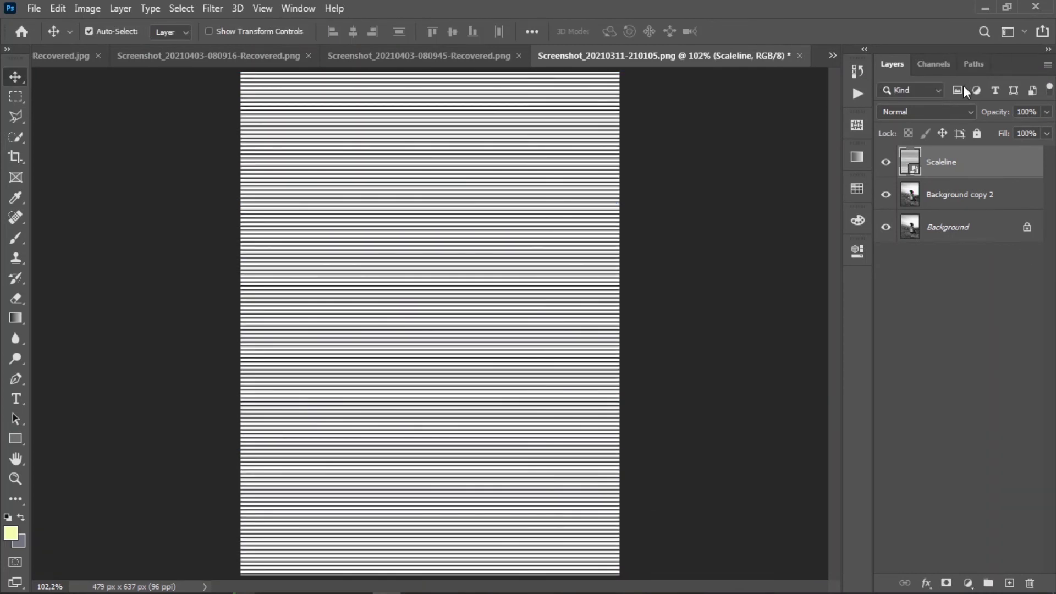
Open the Scaleline layer's blend mode list to preview modes like Linear Burn.
{"action": "left_click", "coordinate": [960, 113]}
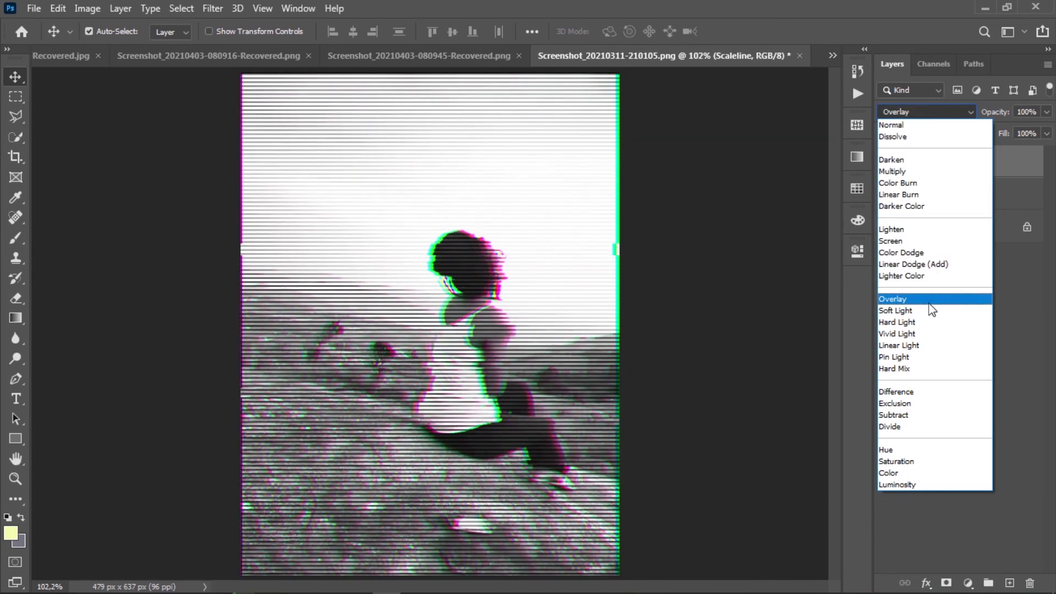
Confirm Overlay as the Scaleline layer's blend mode.
{"action": "key", "text": "Return"}
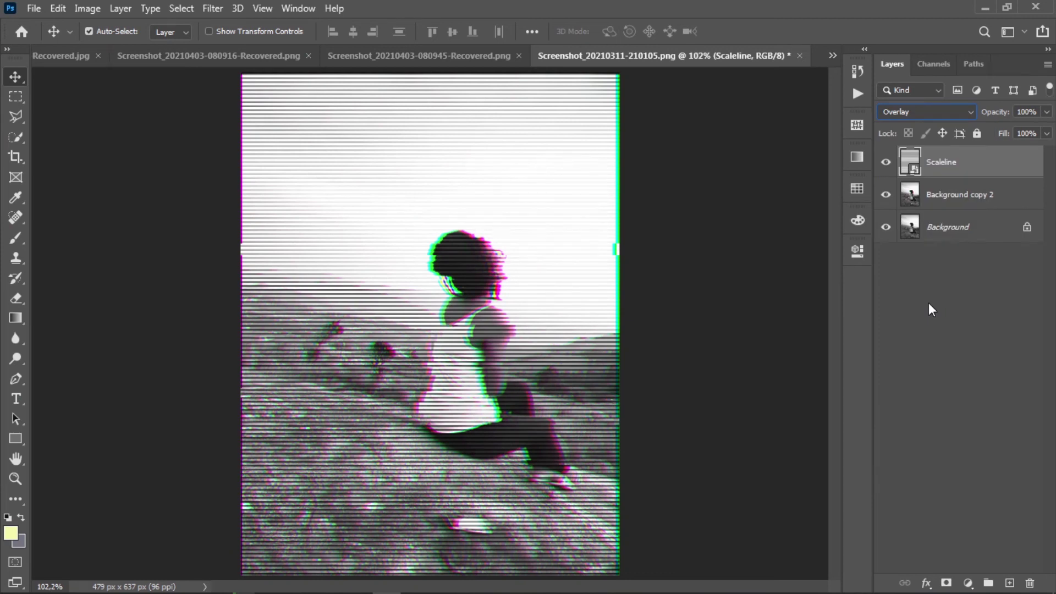